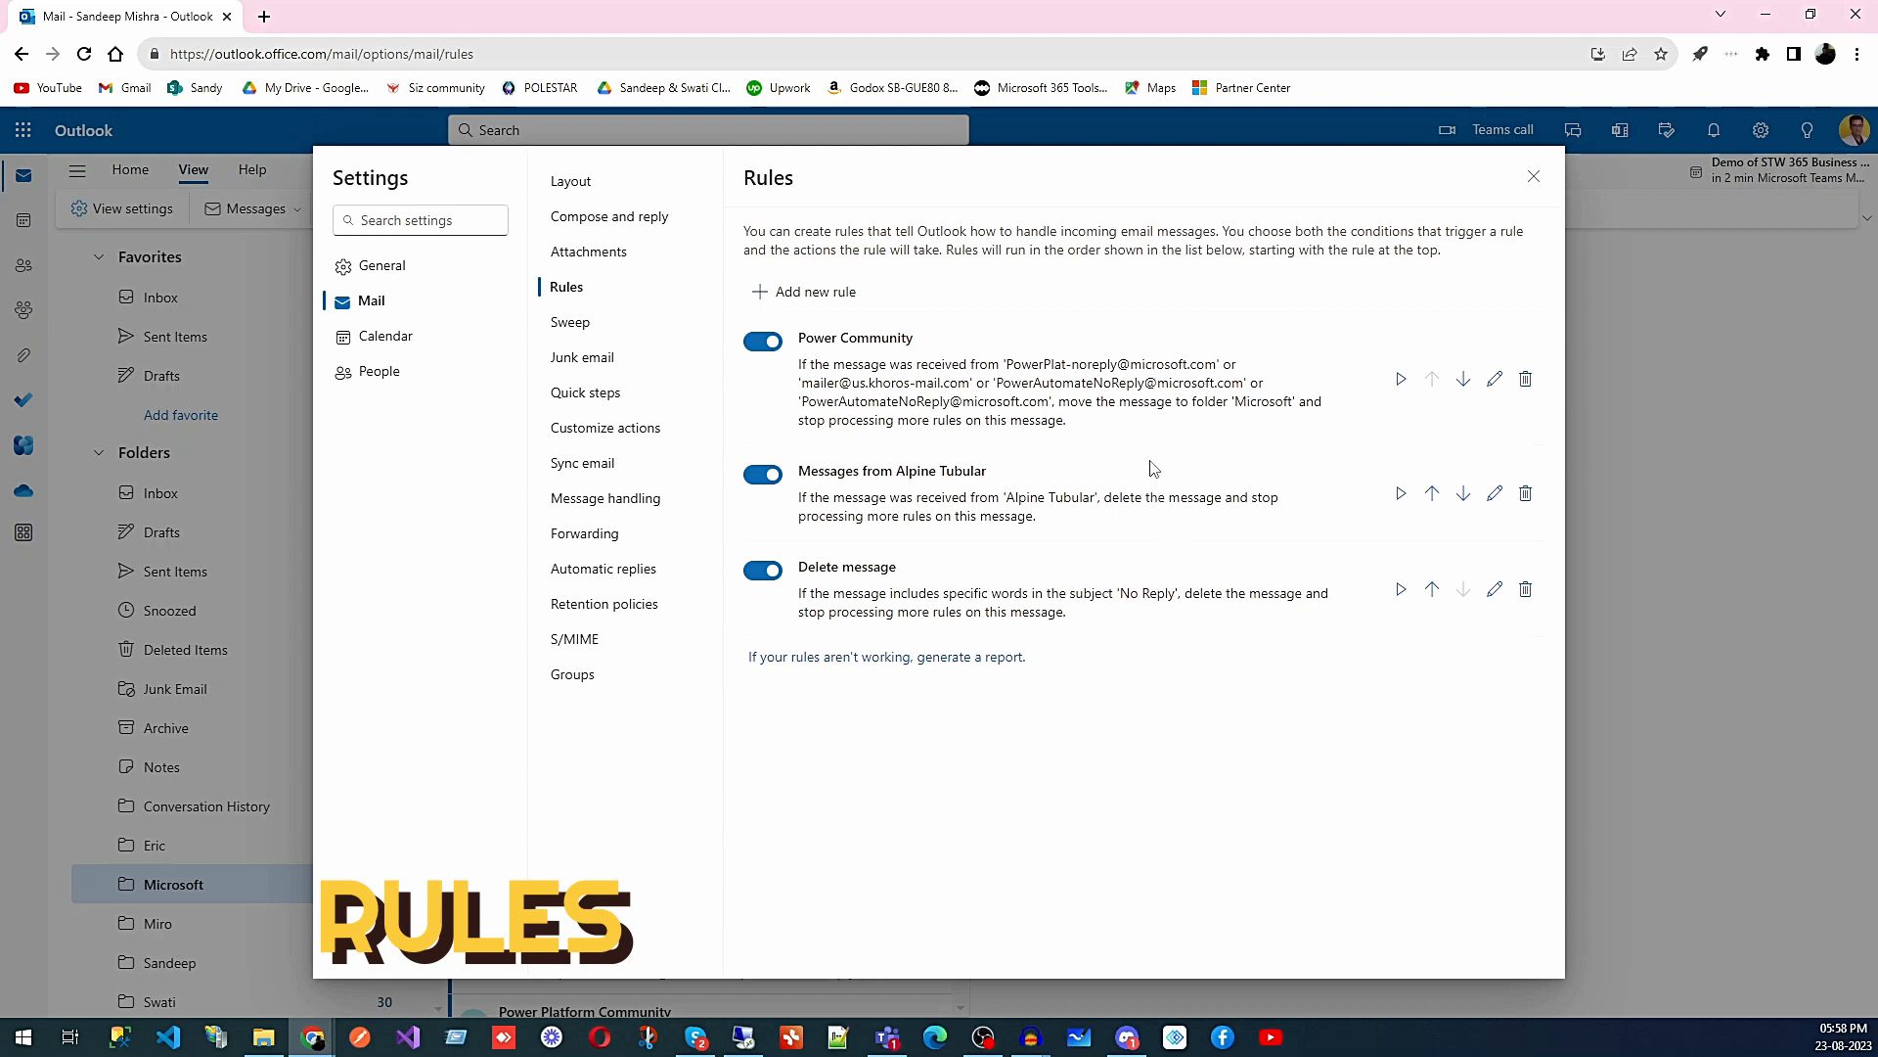
- Open the Power Community rule to see its four From senders and move-to-Microsoft action
{"action": "left_click", "coordinate": [1494, 380]}
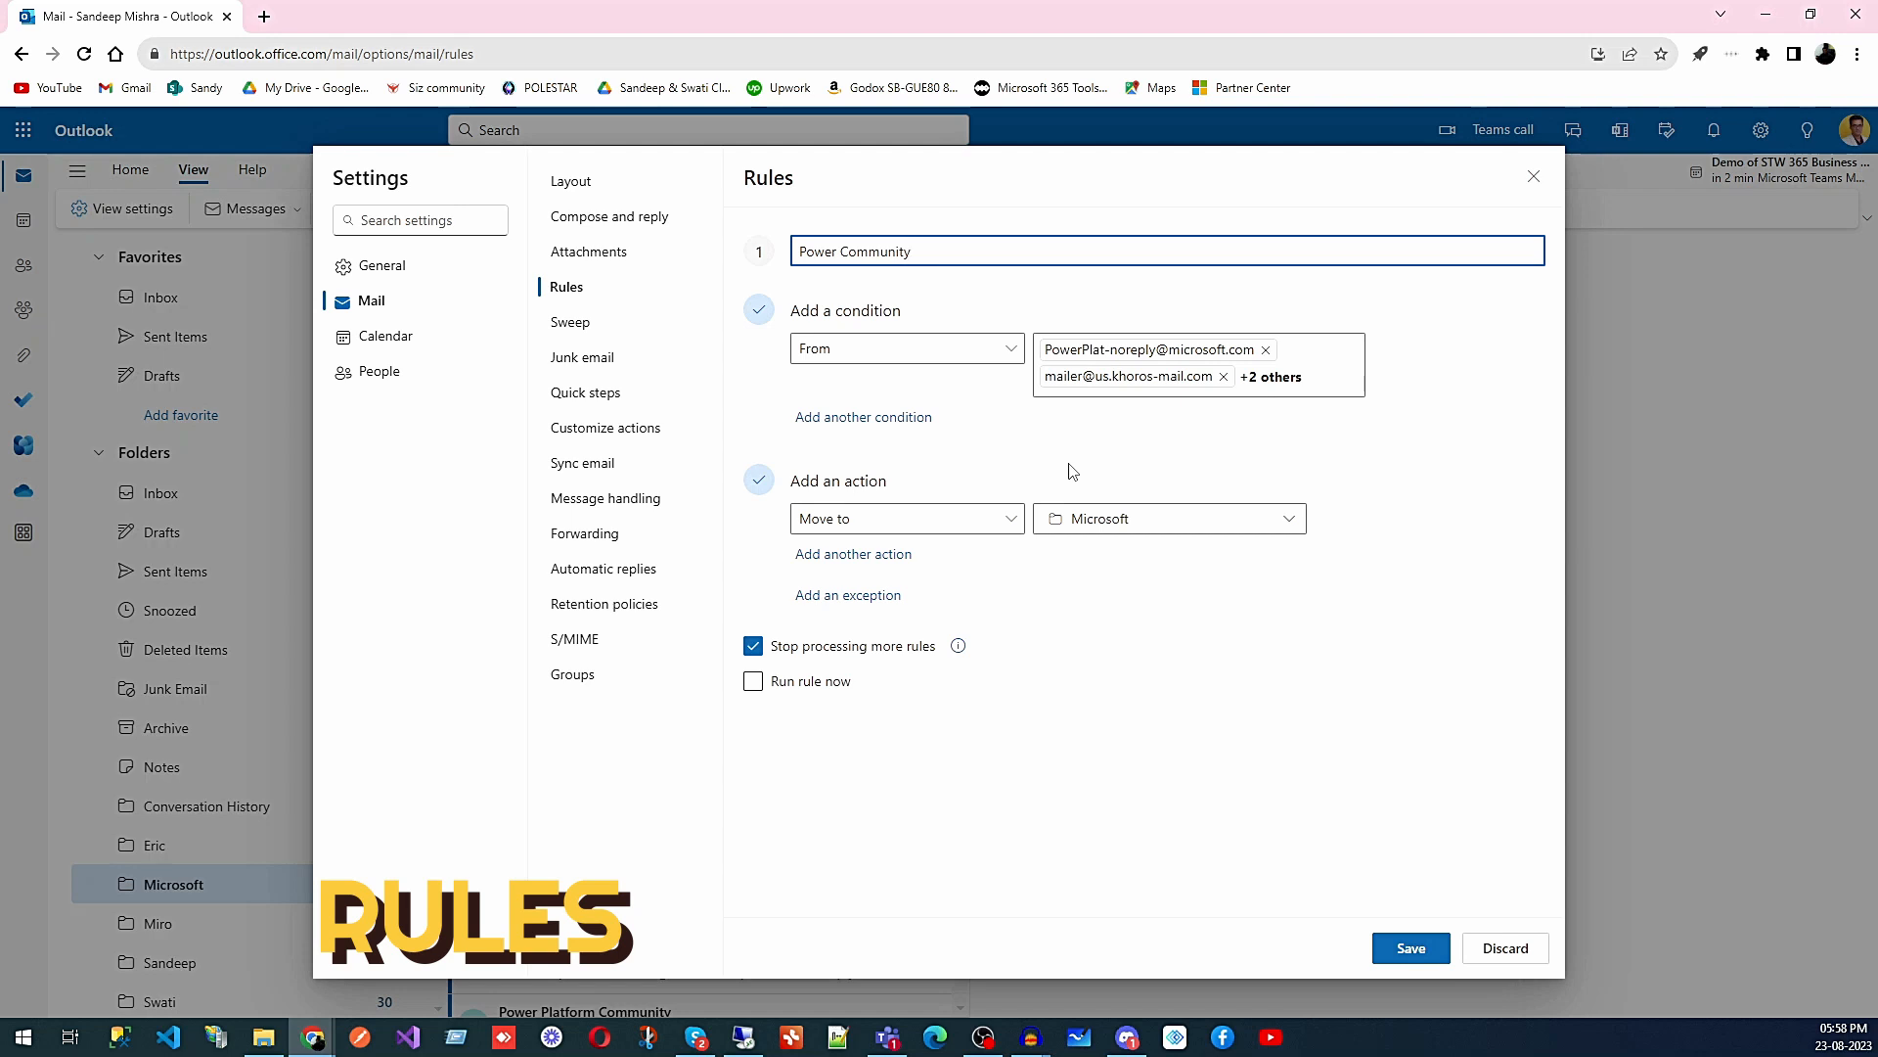
- Discard the Power Community rule edits, close Settings and go to the Microsoft folder
{"action": "left_click", "coordinate": [1511, 951]}
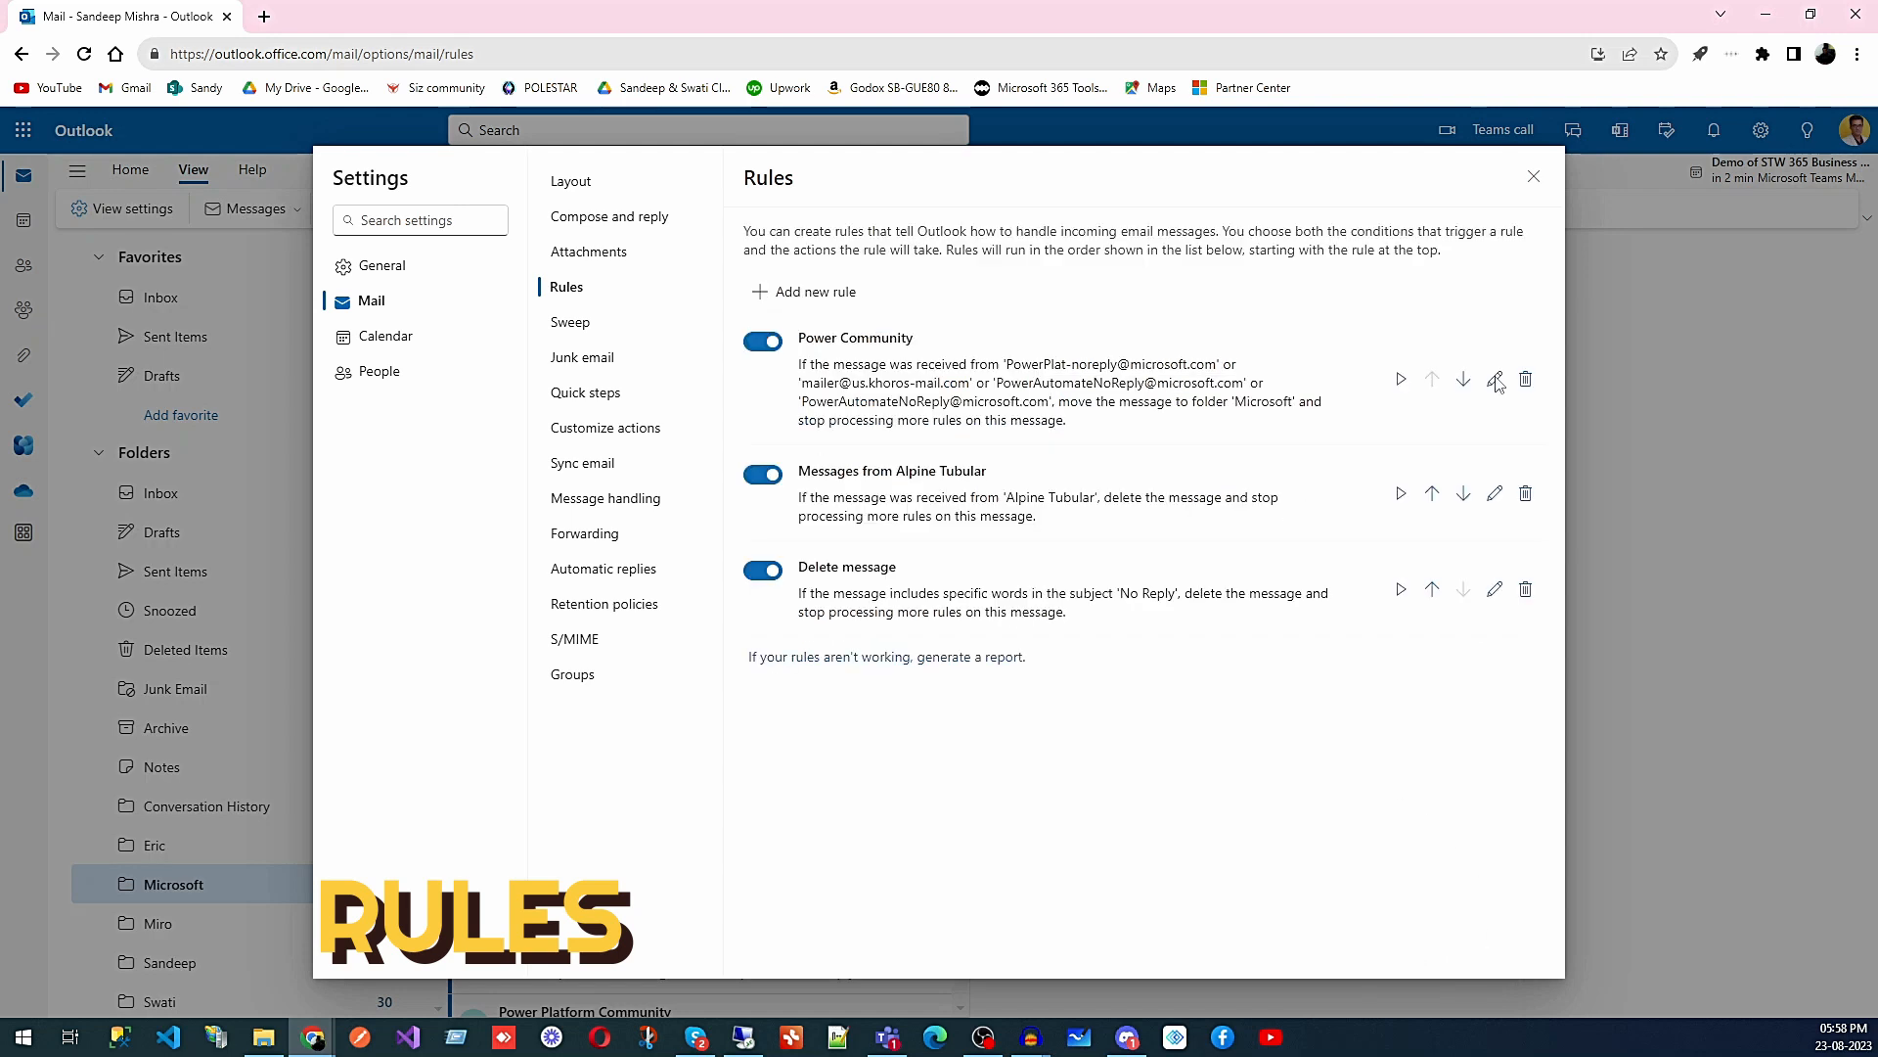
{"action": "left_click", "coordinate": [1535, 177]}
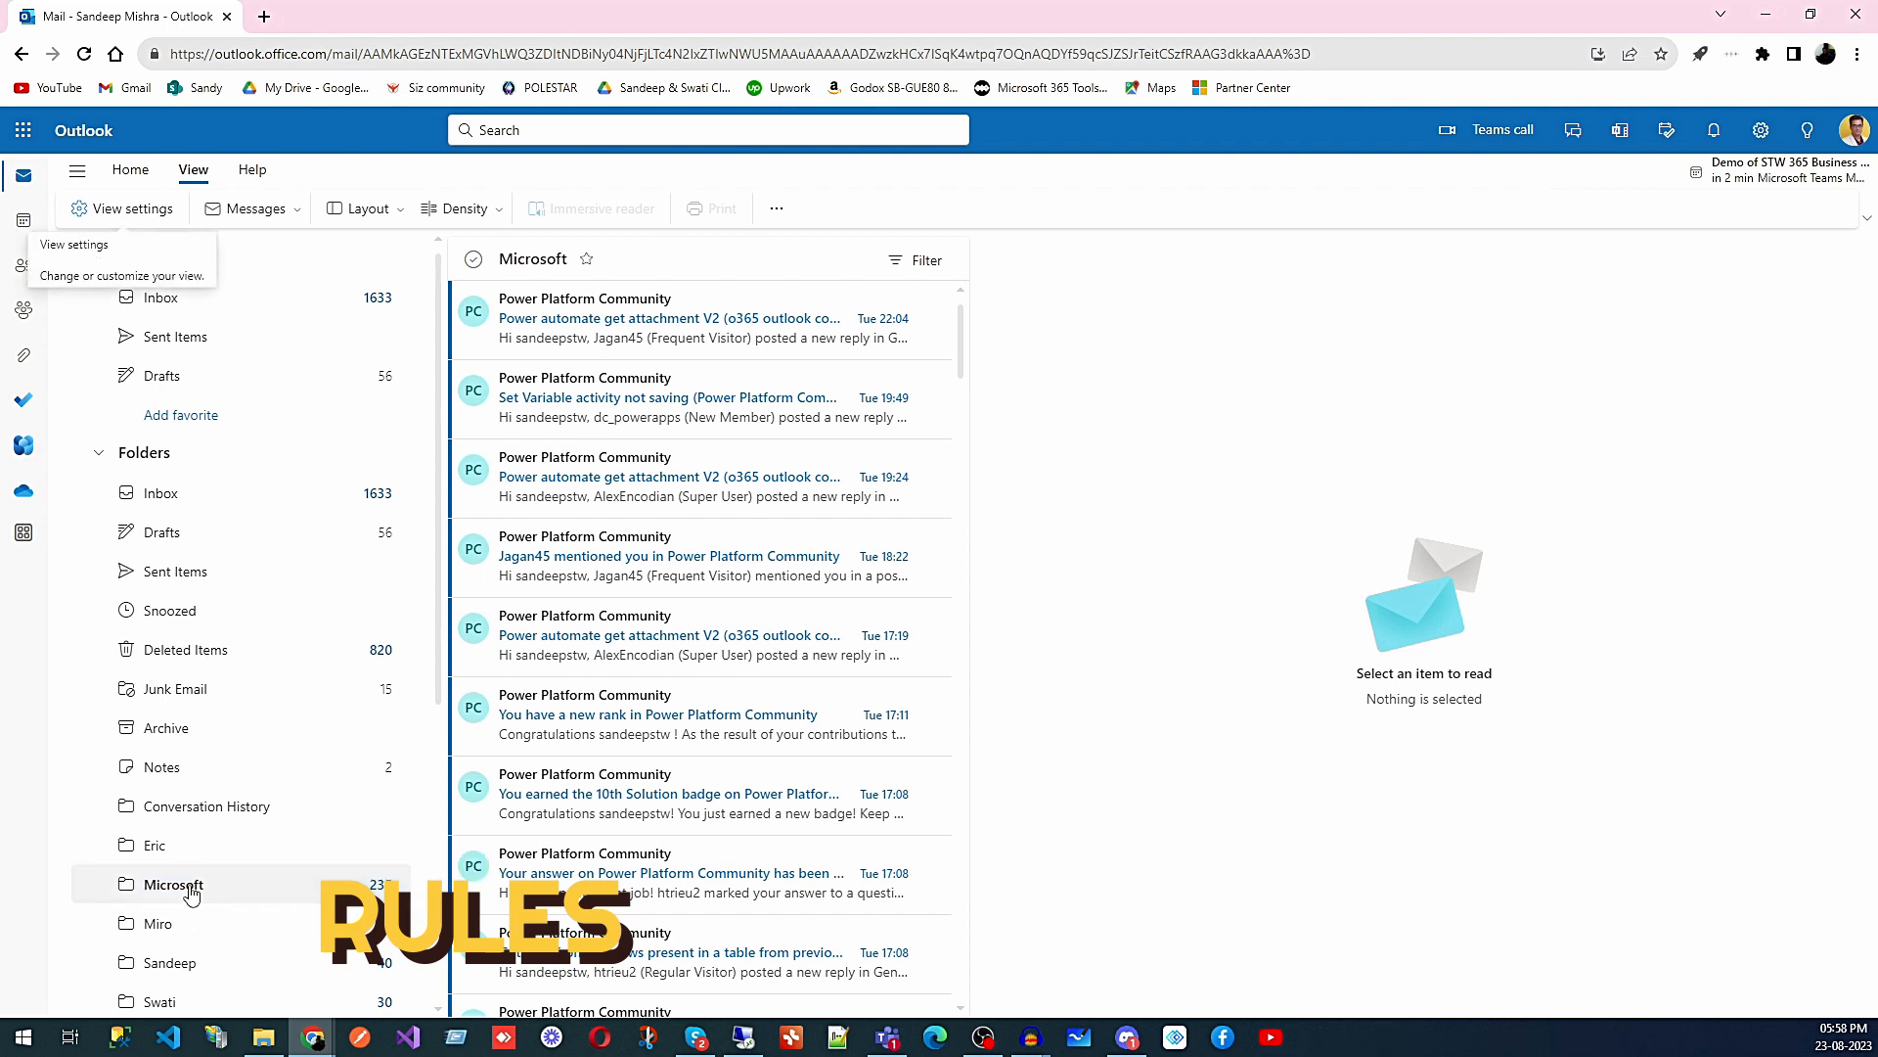
{"action": "left_click", "coordinate": [191, 893]}
- Browse the Microsoft folder messages, then reopen the Rules settings
{"action": "scroll", "coordinate": [690, 509], "scroll_direction": "down", "scroll_amount": 10}
{"action": "scroll", "coordinate": [695, 463], "scroll_direction": "up", "scroll_amount": 5}
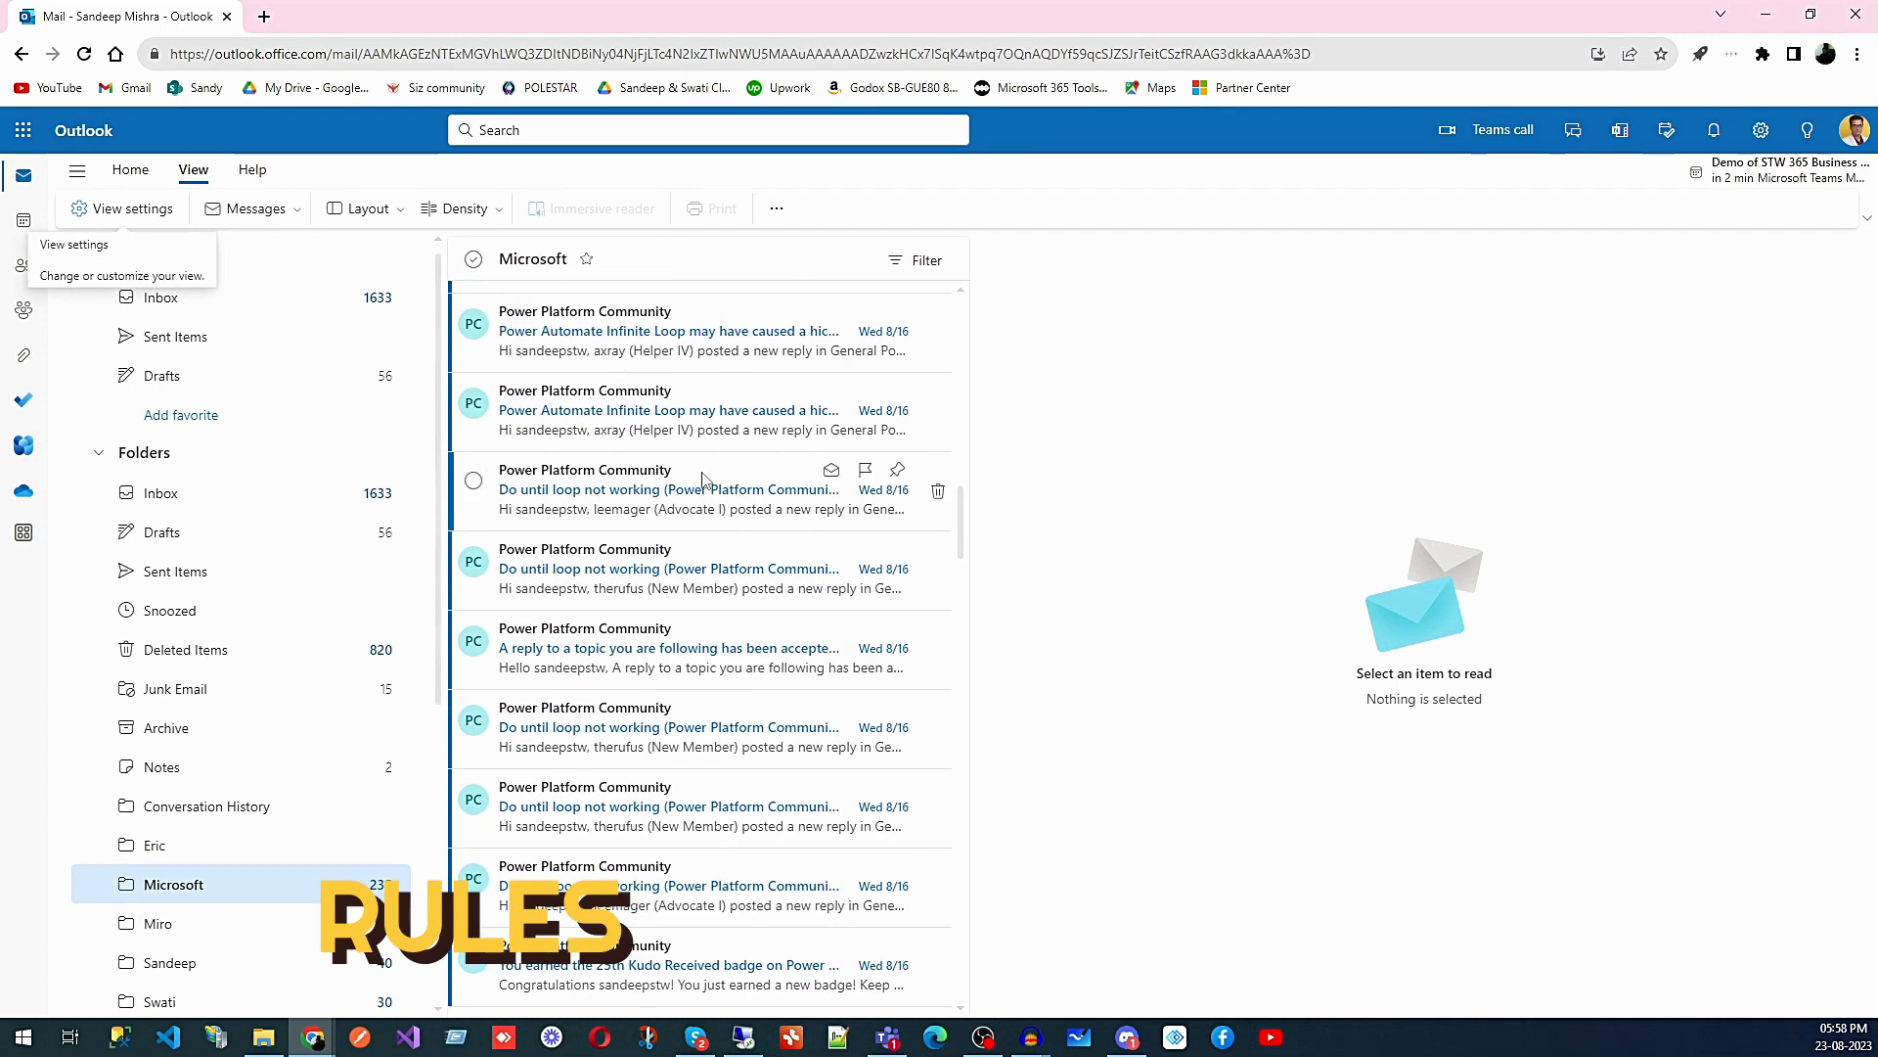
{"action": "scroll", "coordinate": [700, 489], "scroll_direction": "up", "scroll_amount": 6}
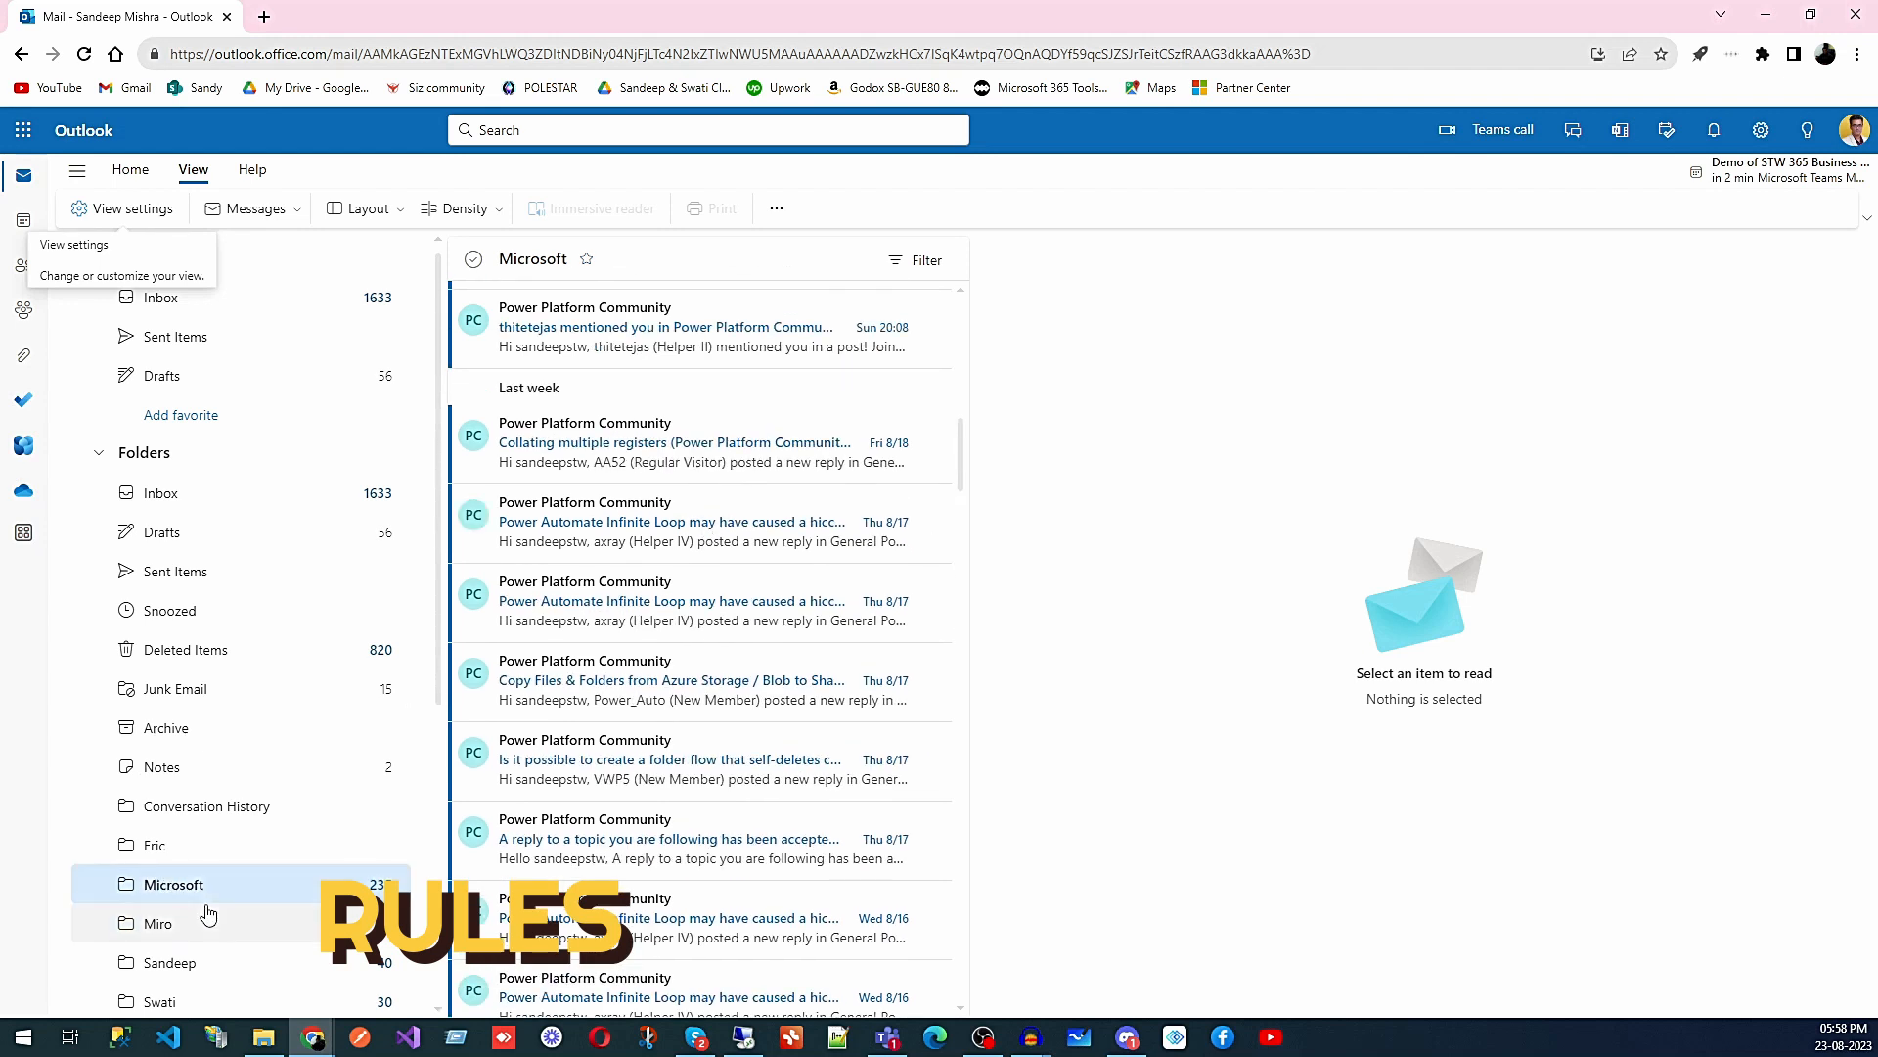
{"action": "left_click", "coordinate": [132, 209]}
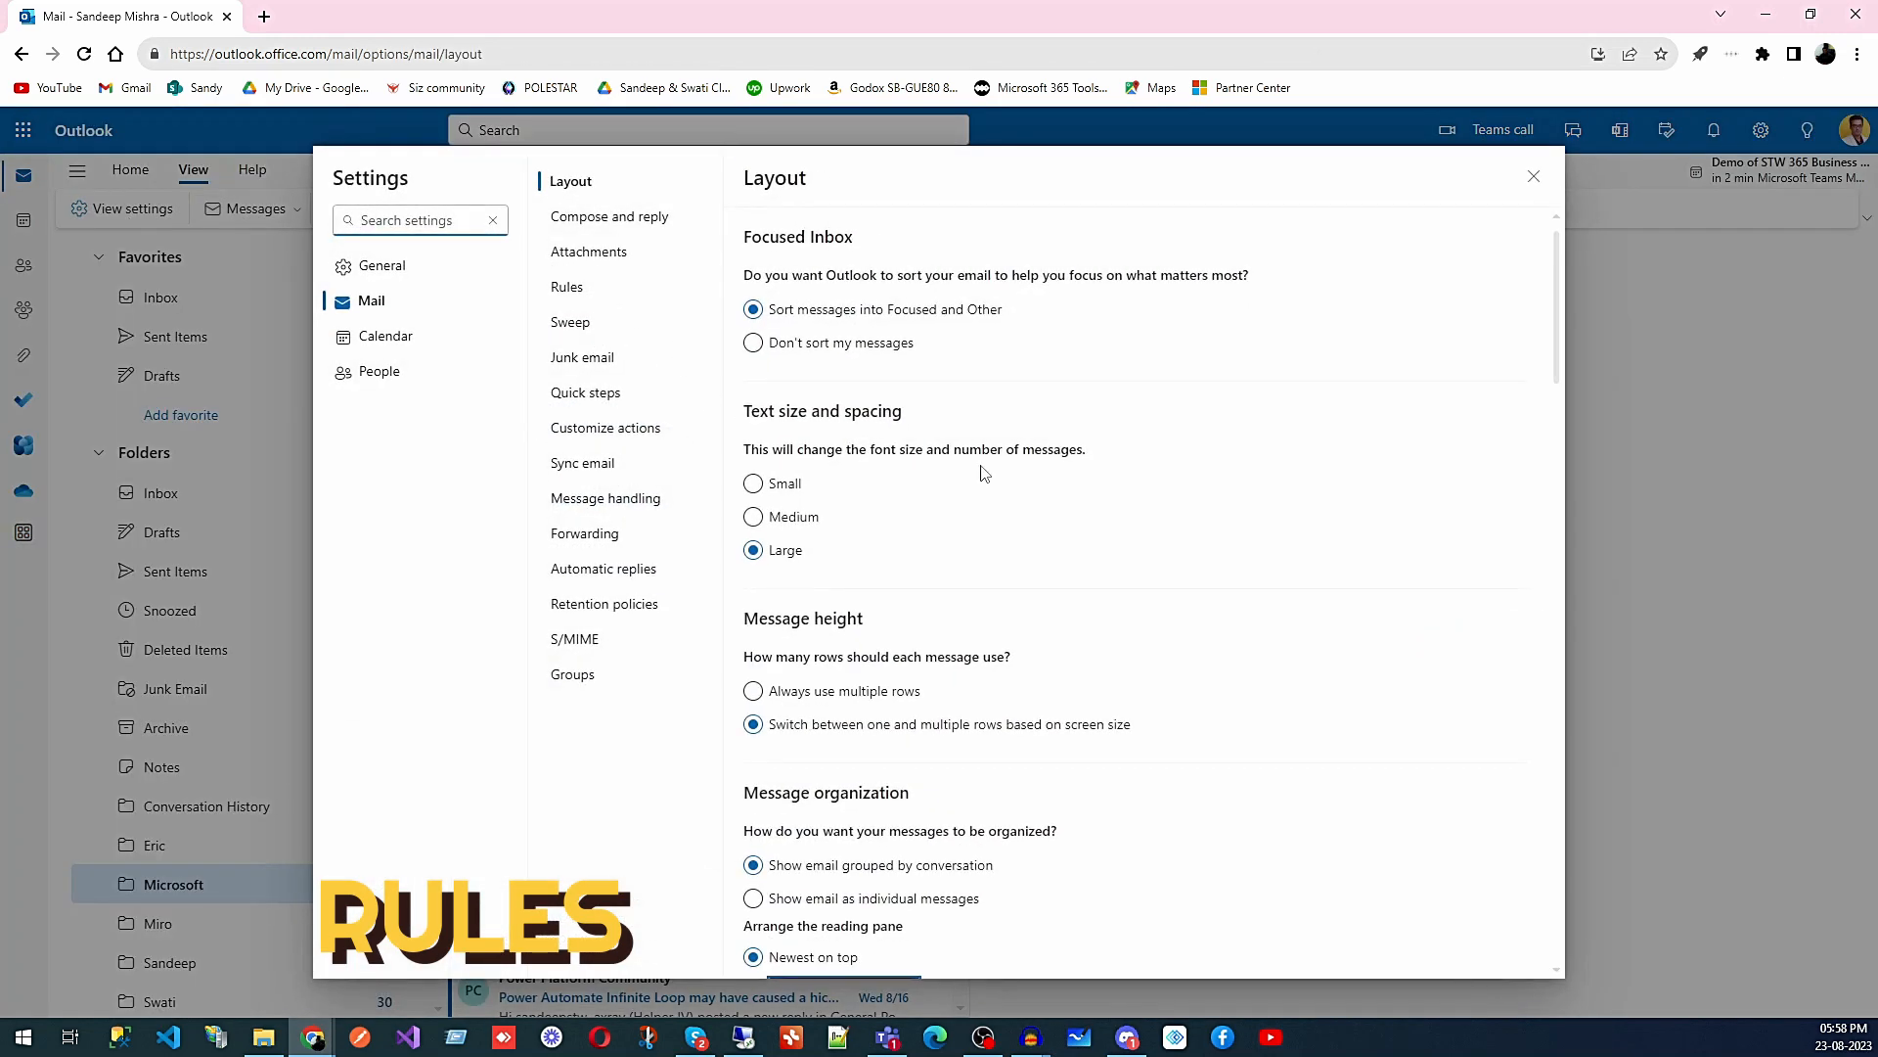
{"action": "left_click", "coordinate": [583, 288]}
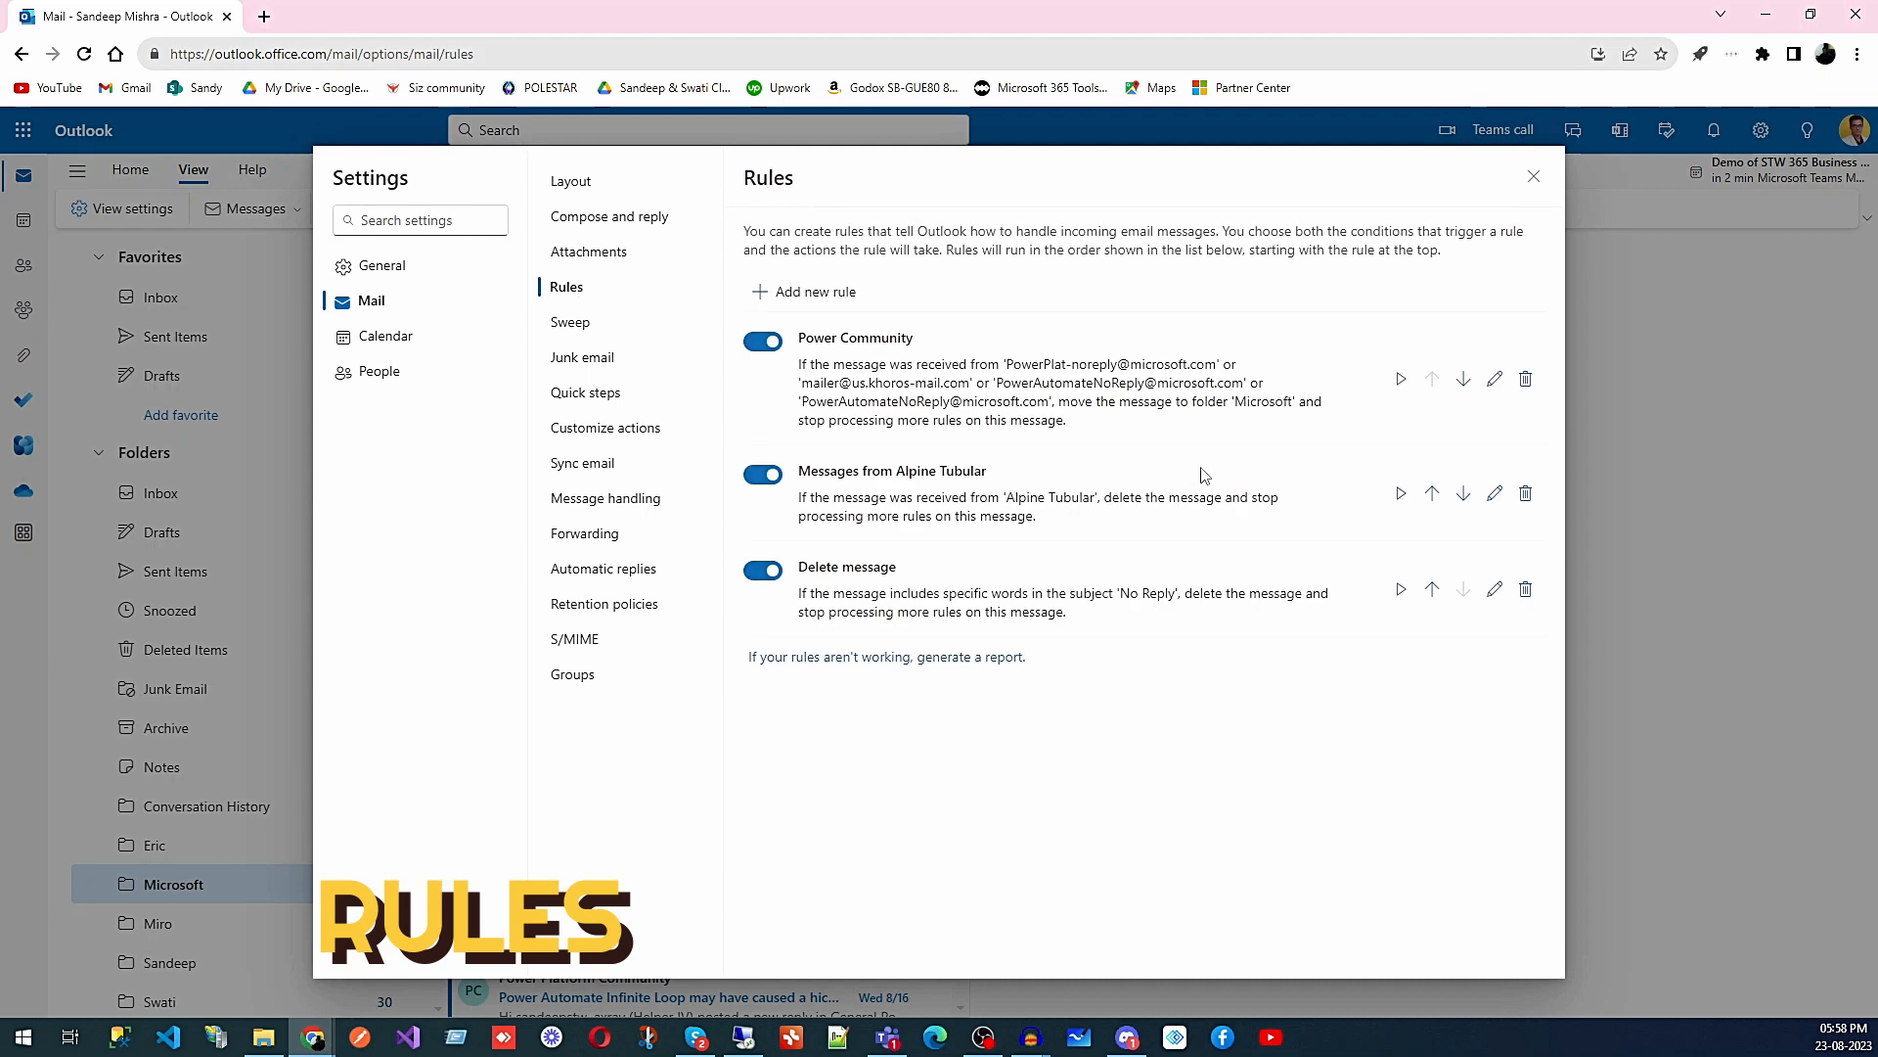
- Open the Alpine Tubular rule for editing, then discard it by switching to Sweep
{"action": "left_click", "coordinate": [1497, 494]}
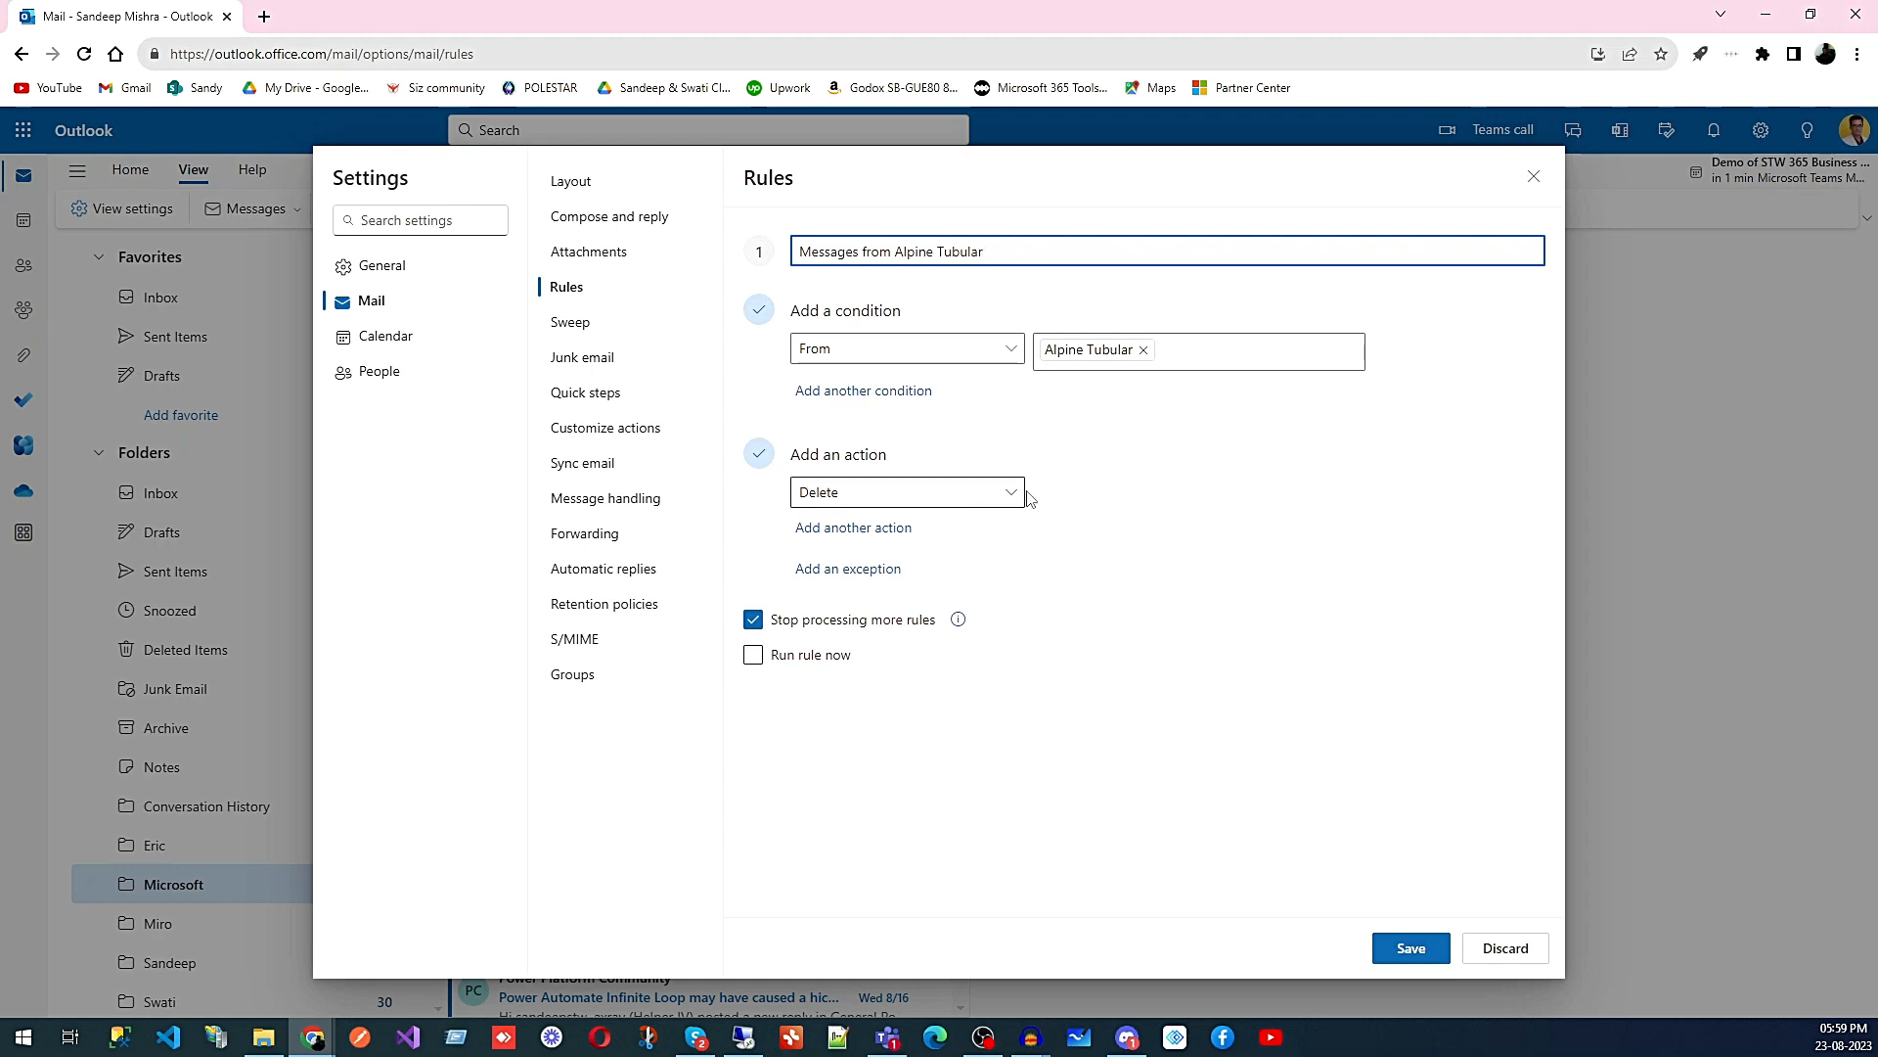
{"action": "left_click", "coordinate": [574, 326]}
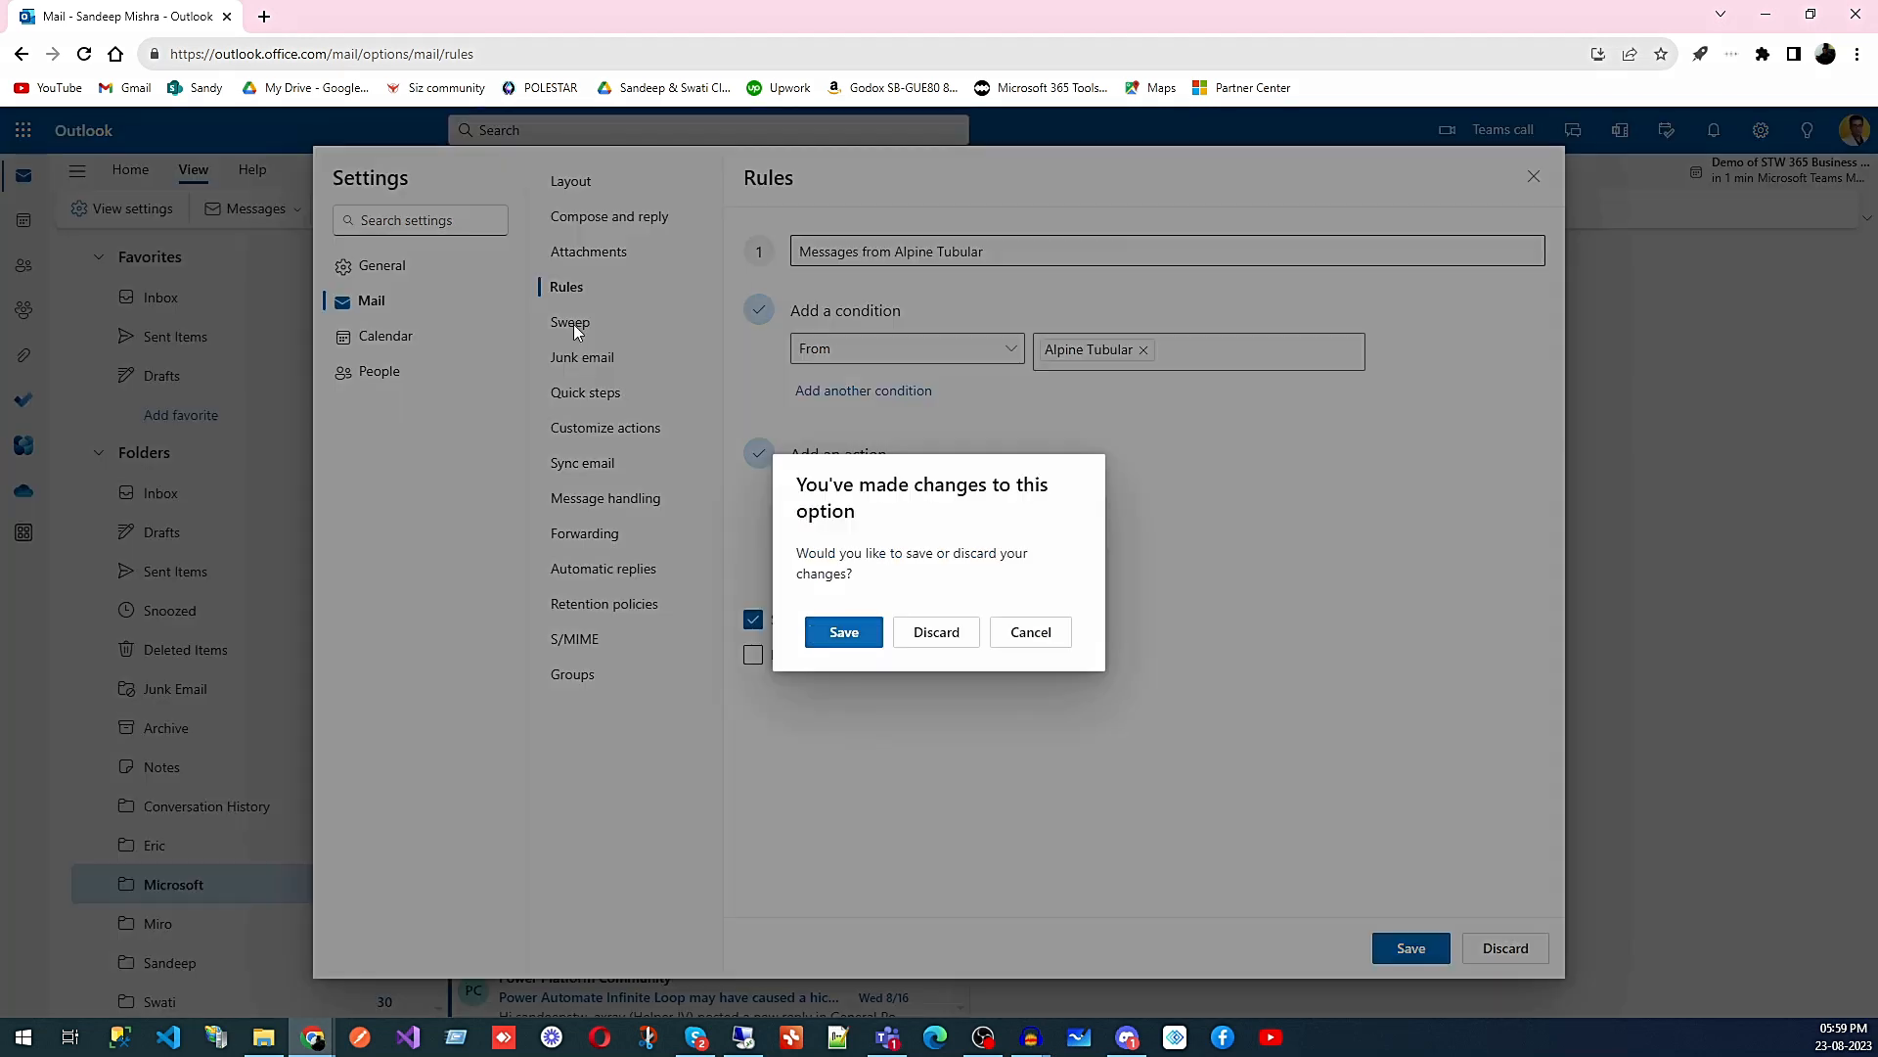
{"action": "left_click", "coordinate": [945, 641]}
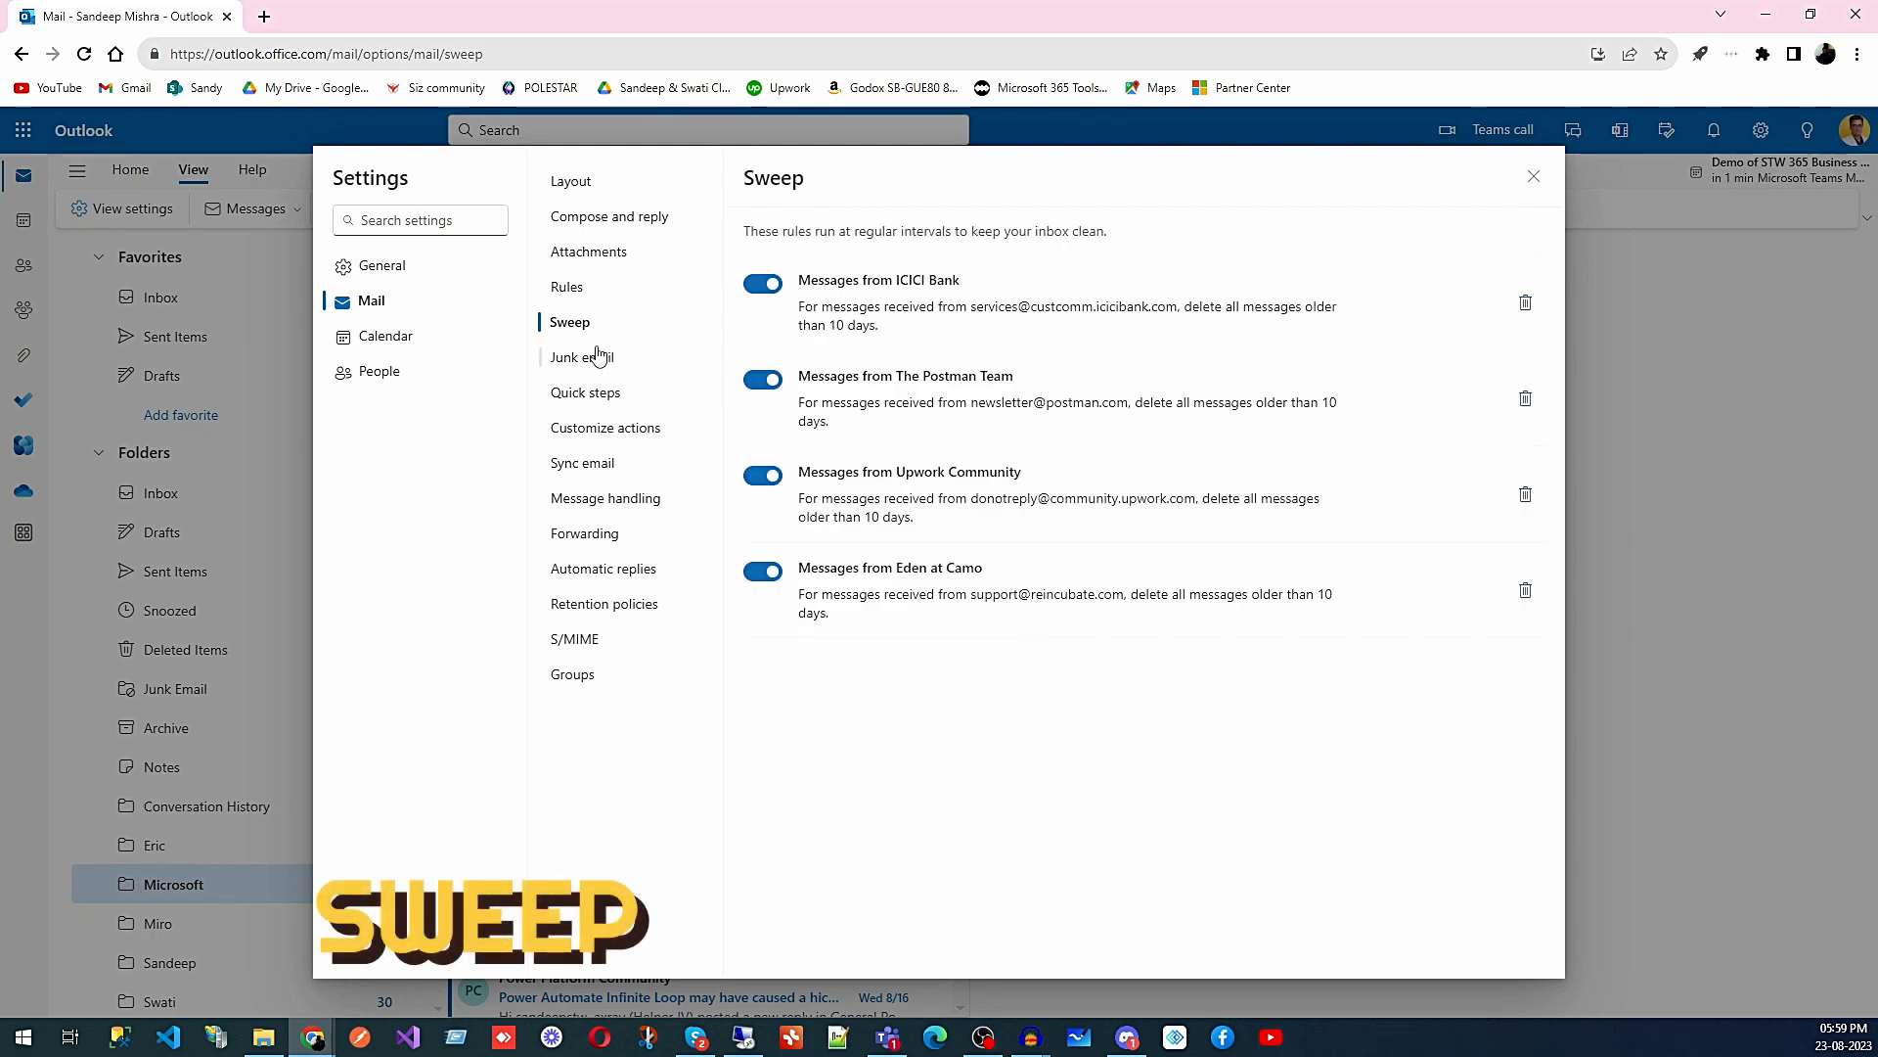
- Close Settings and open the 16:17 New Enquiry email in the Inbox
{"action": "left_click", "coordinate": [1533, 177]}
{"action": "left_click", "coordinate": [218, 494]}
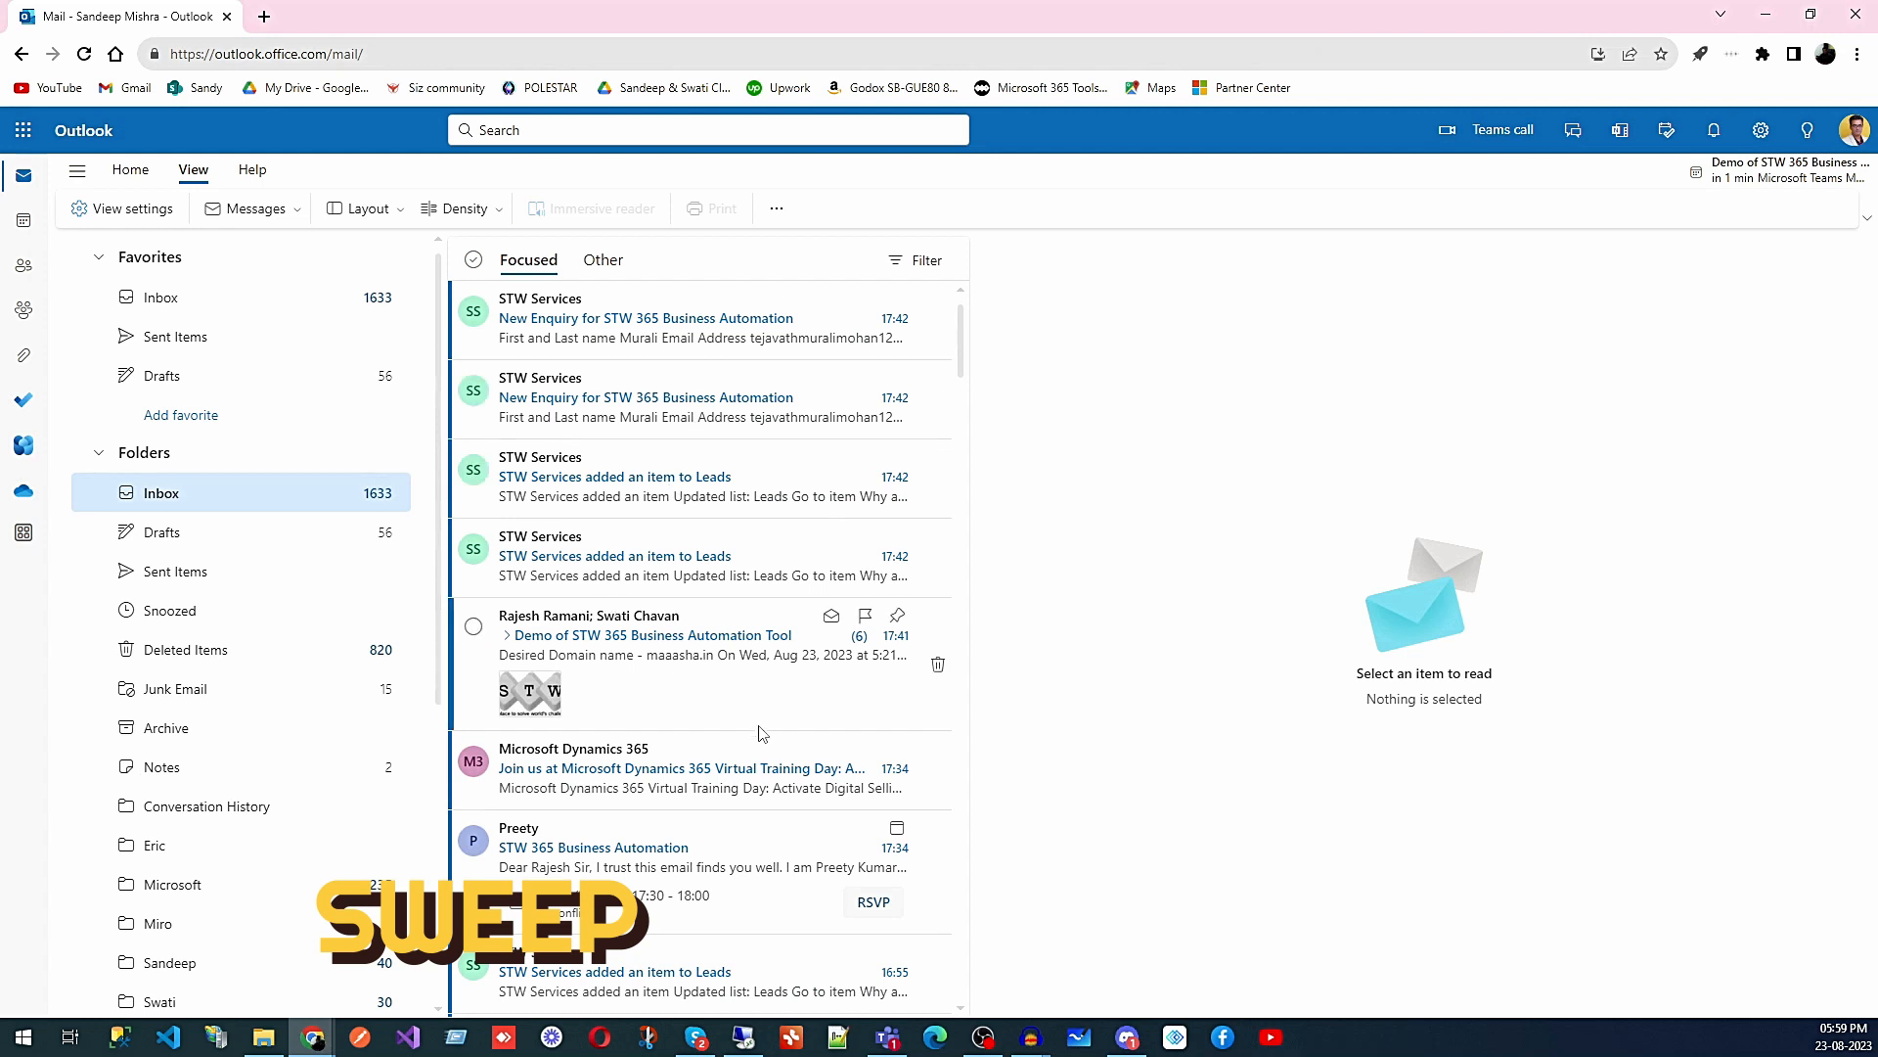
{"action": "scroll", "coordinate": [672, 689], "scroll_direction": "down", "scroll_amount": 5}
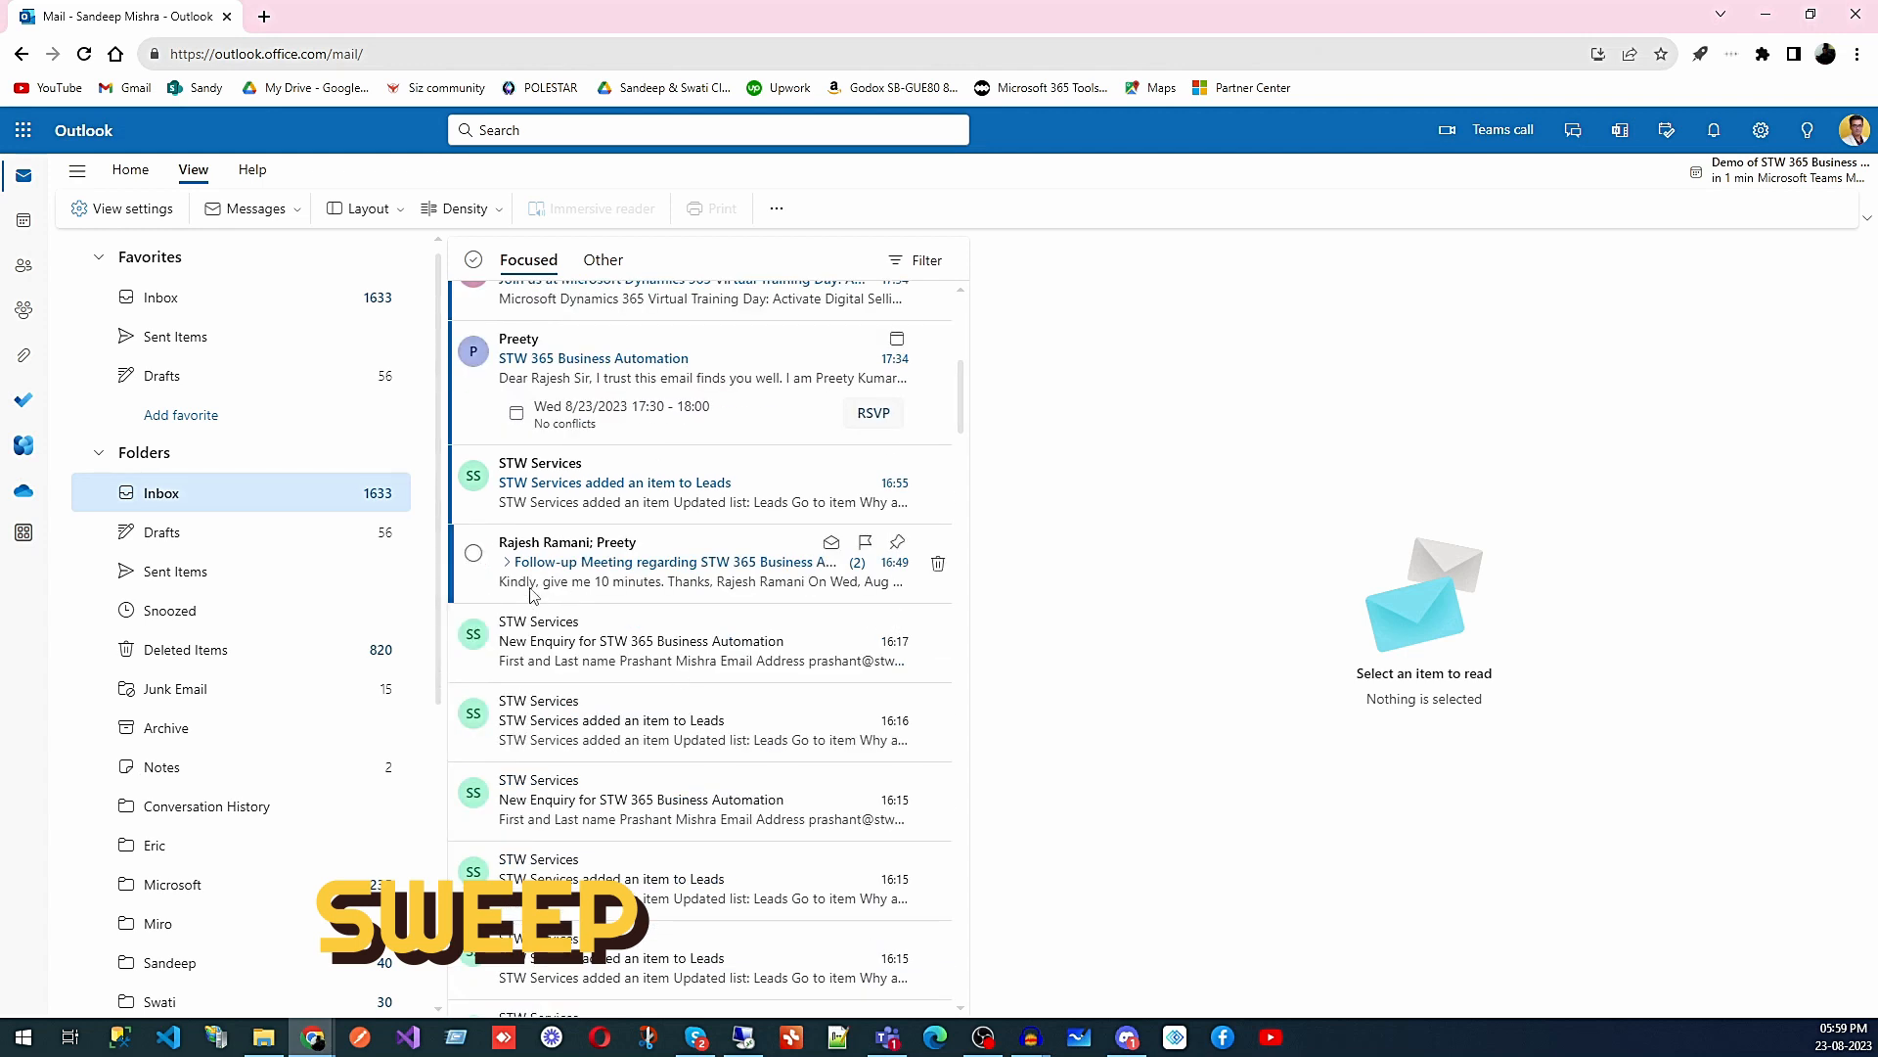
{"action": "left_click", "coordinate": [588, 636]}
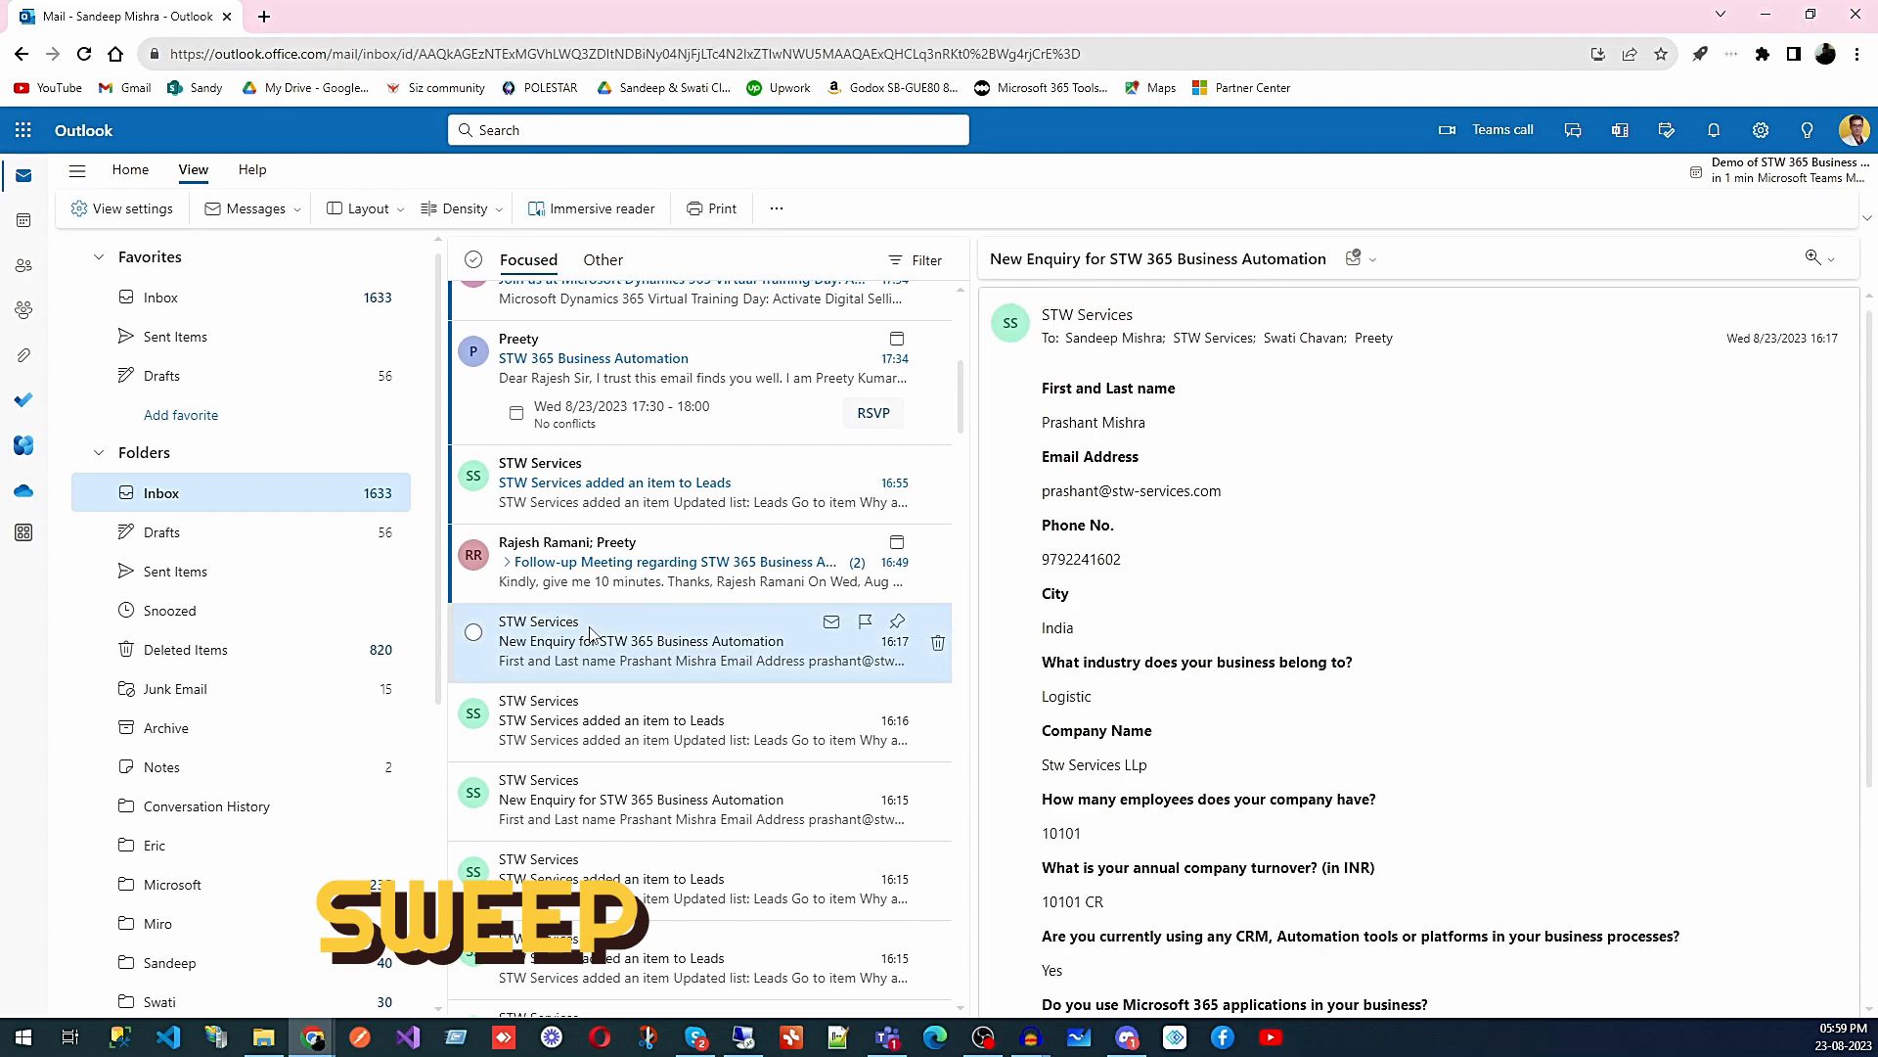
- Start a sweep moving STW Services messages to Deleted Items, then cancel it
{"action": "left_click", "coordinate": [116, 172]}
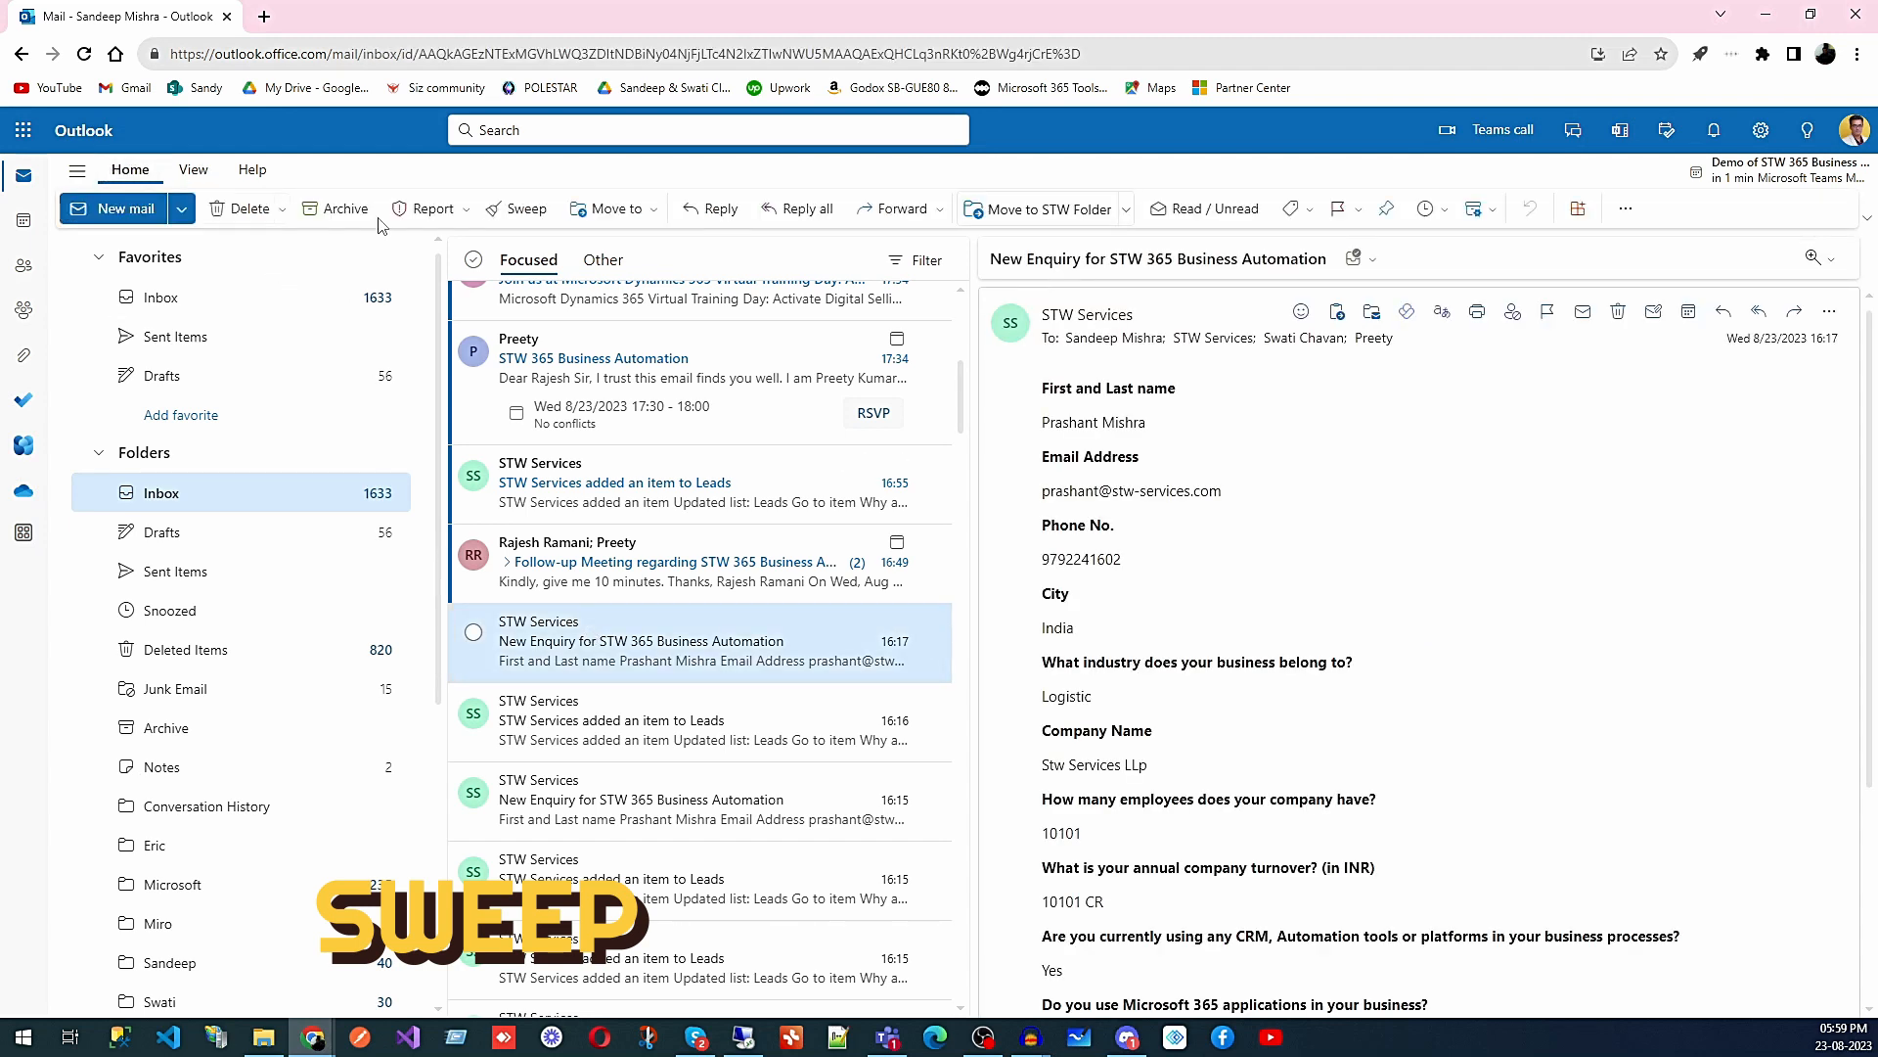
{"action": "left_click", "coordinate": [535, 219]}
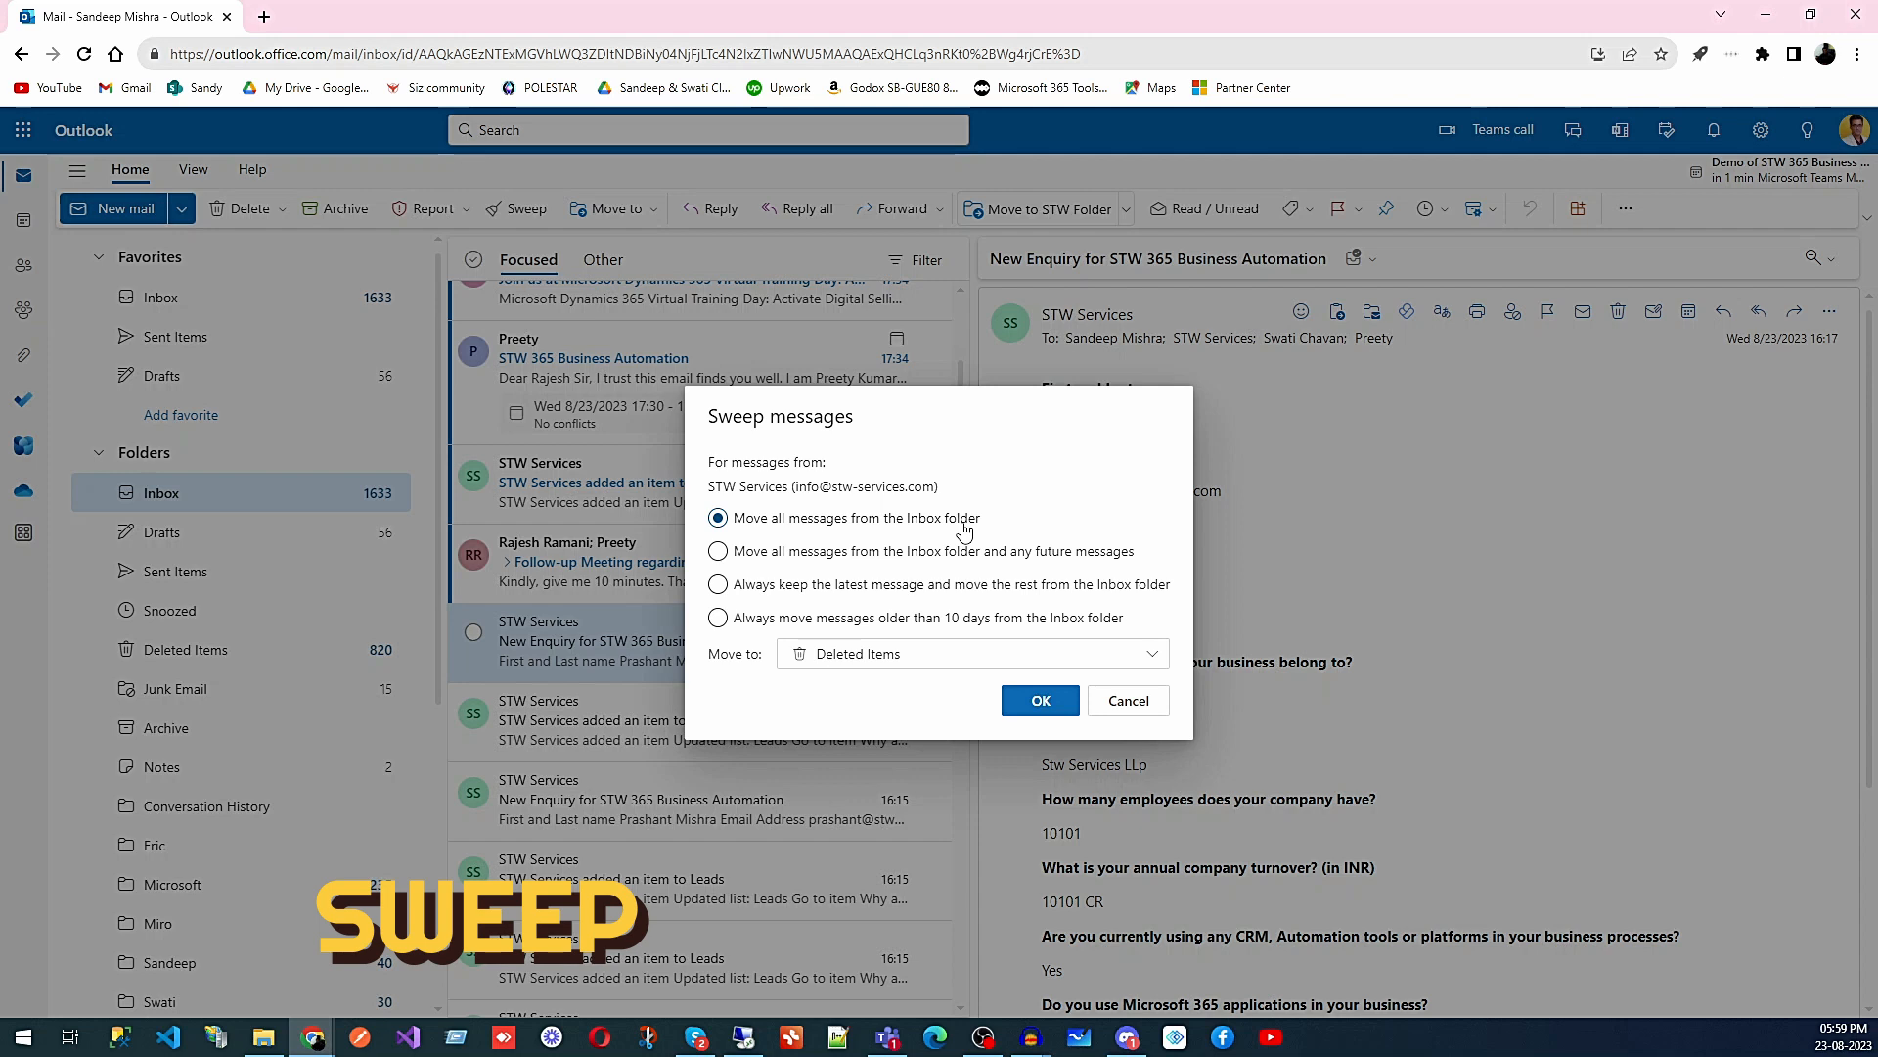
{"action": "left_click", "coordinate": [948, 653]}
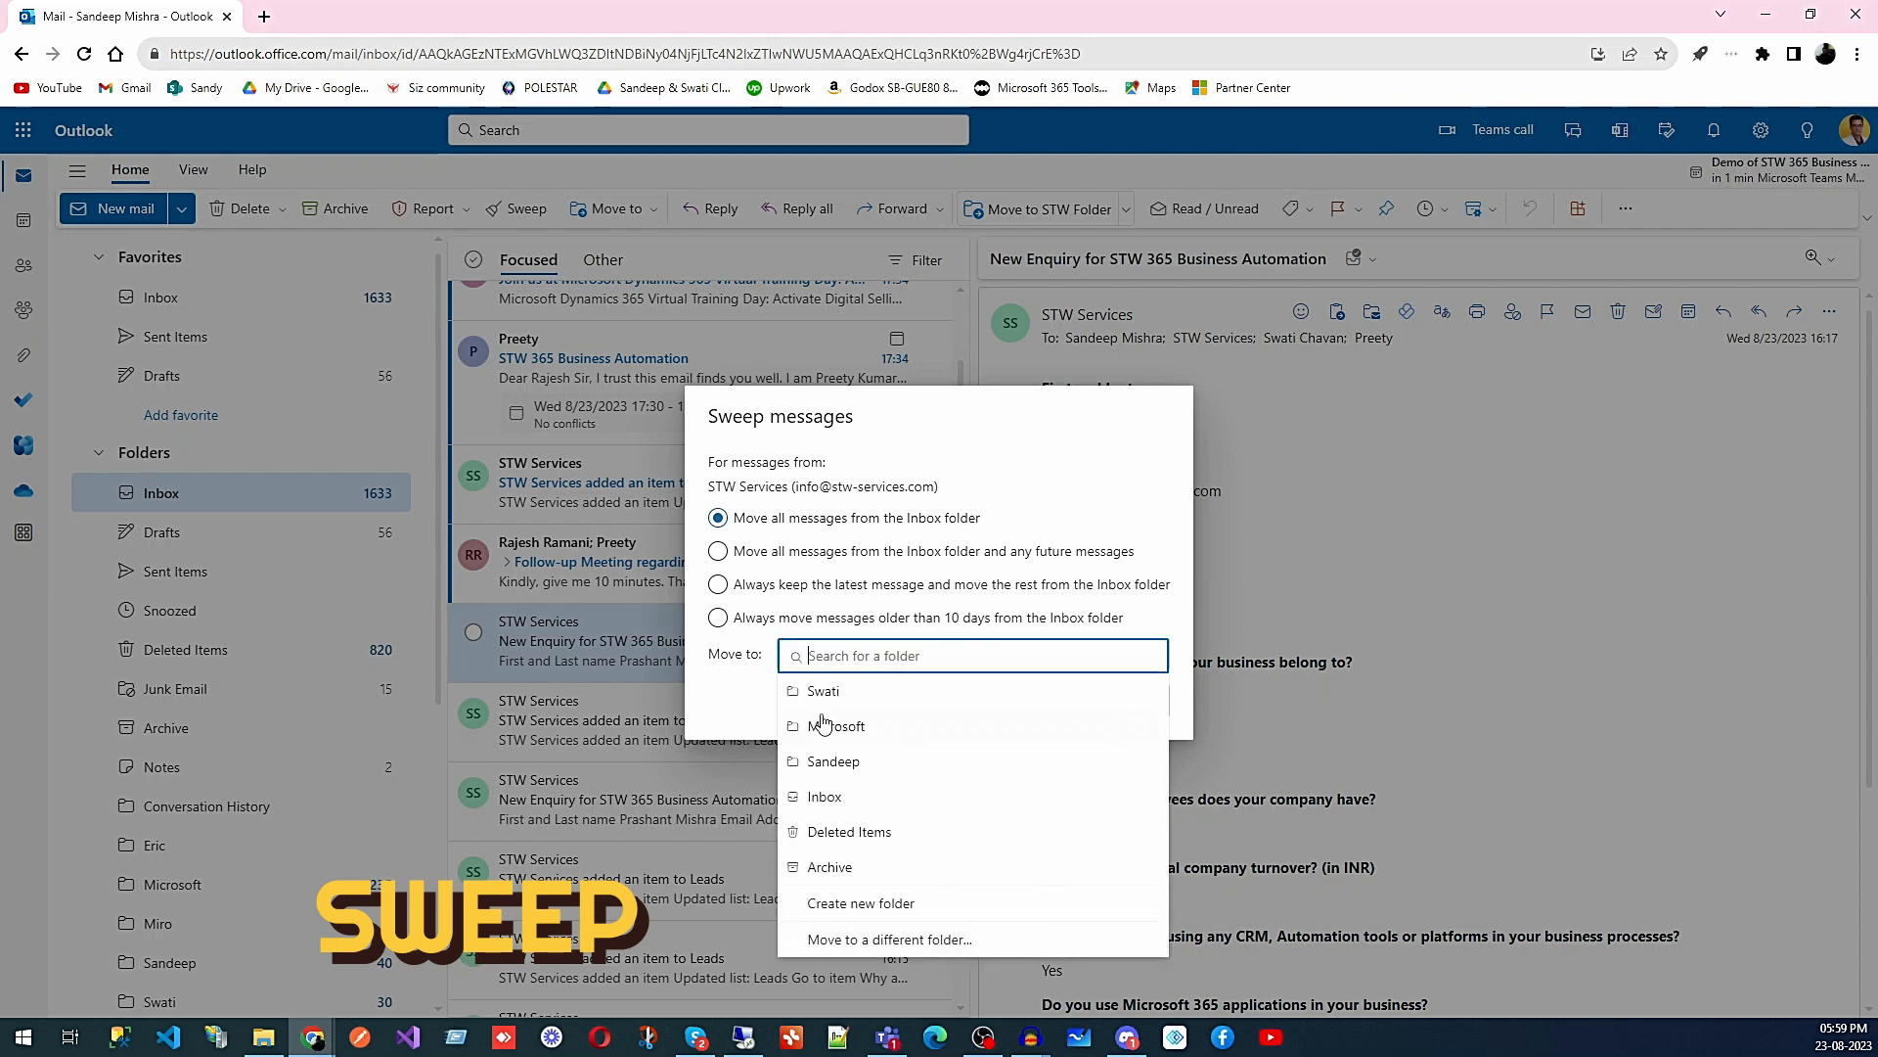
{"action": "left_click", "coordinate": [812, 833]}
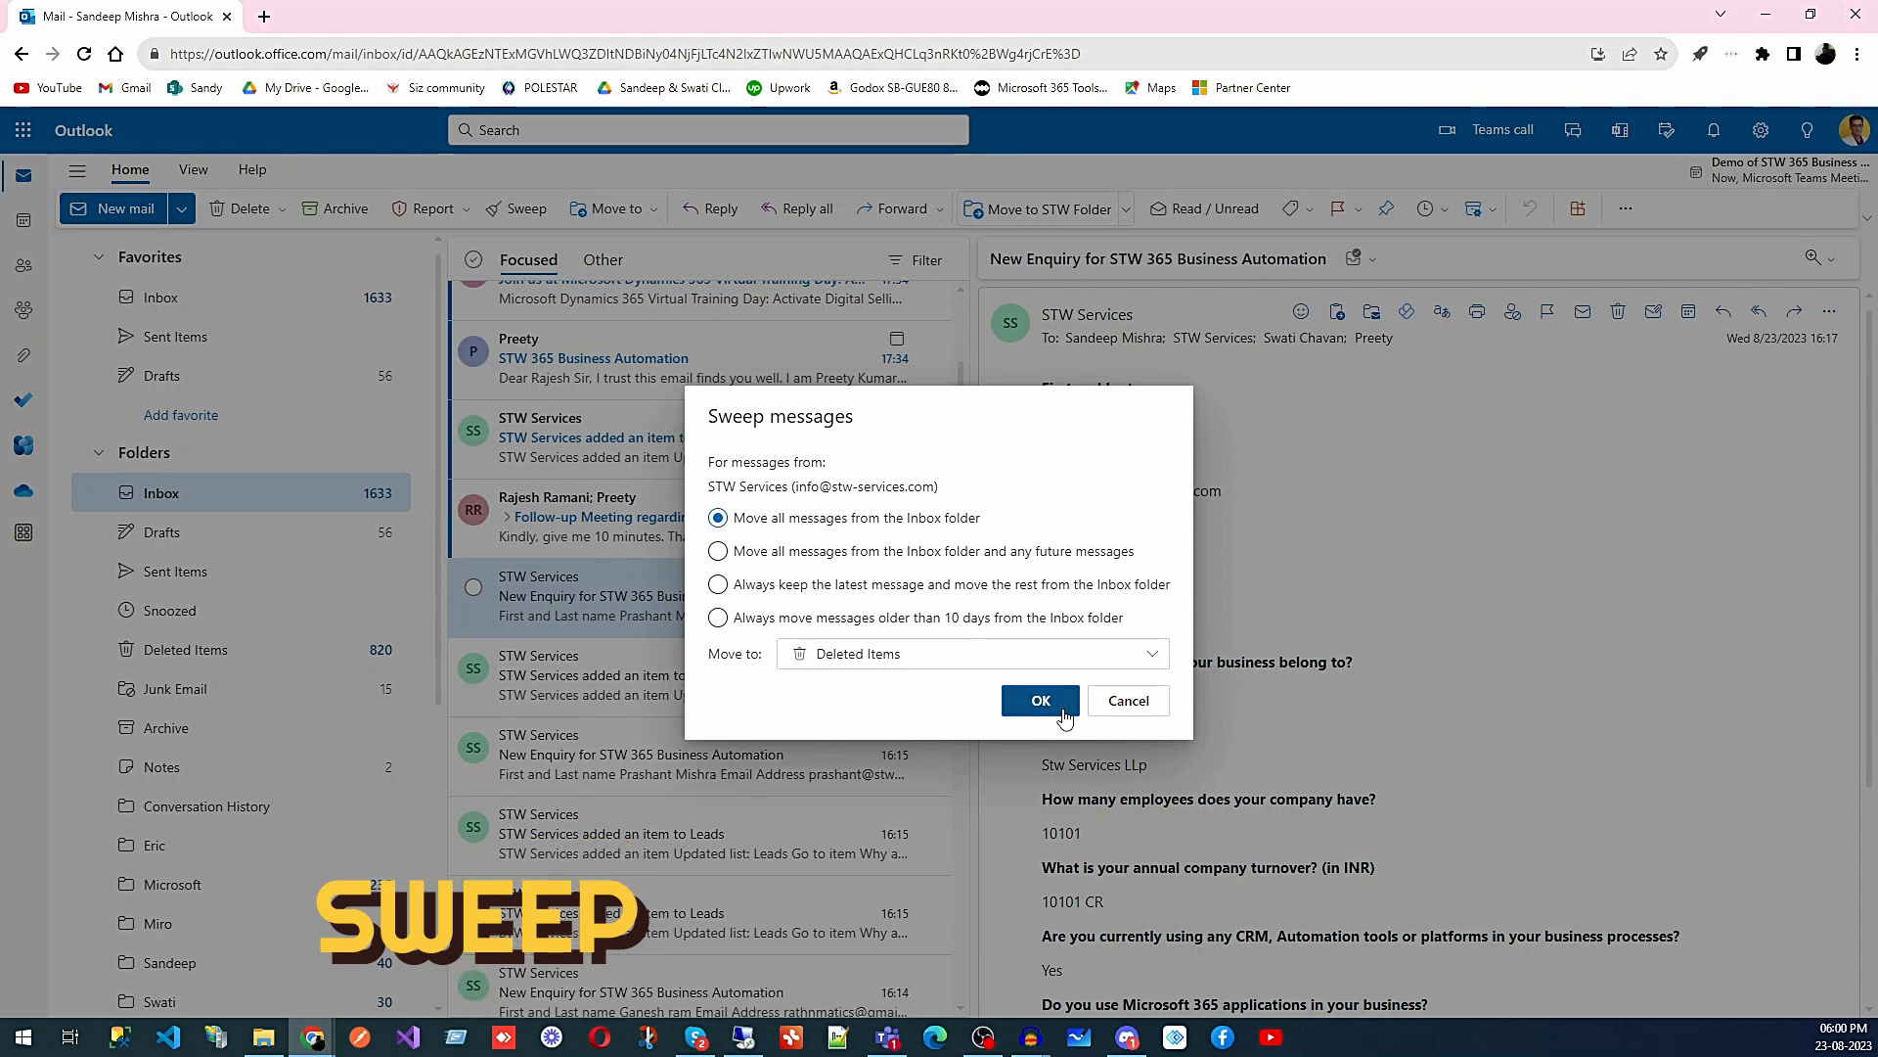
{"action": "left_click", "coordinate": [1138, 704]}
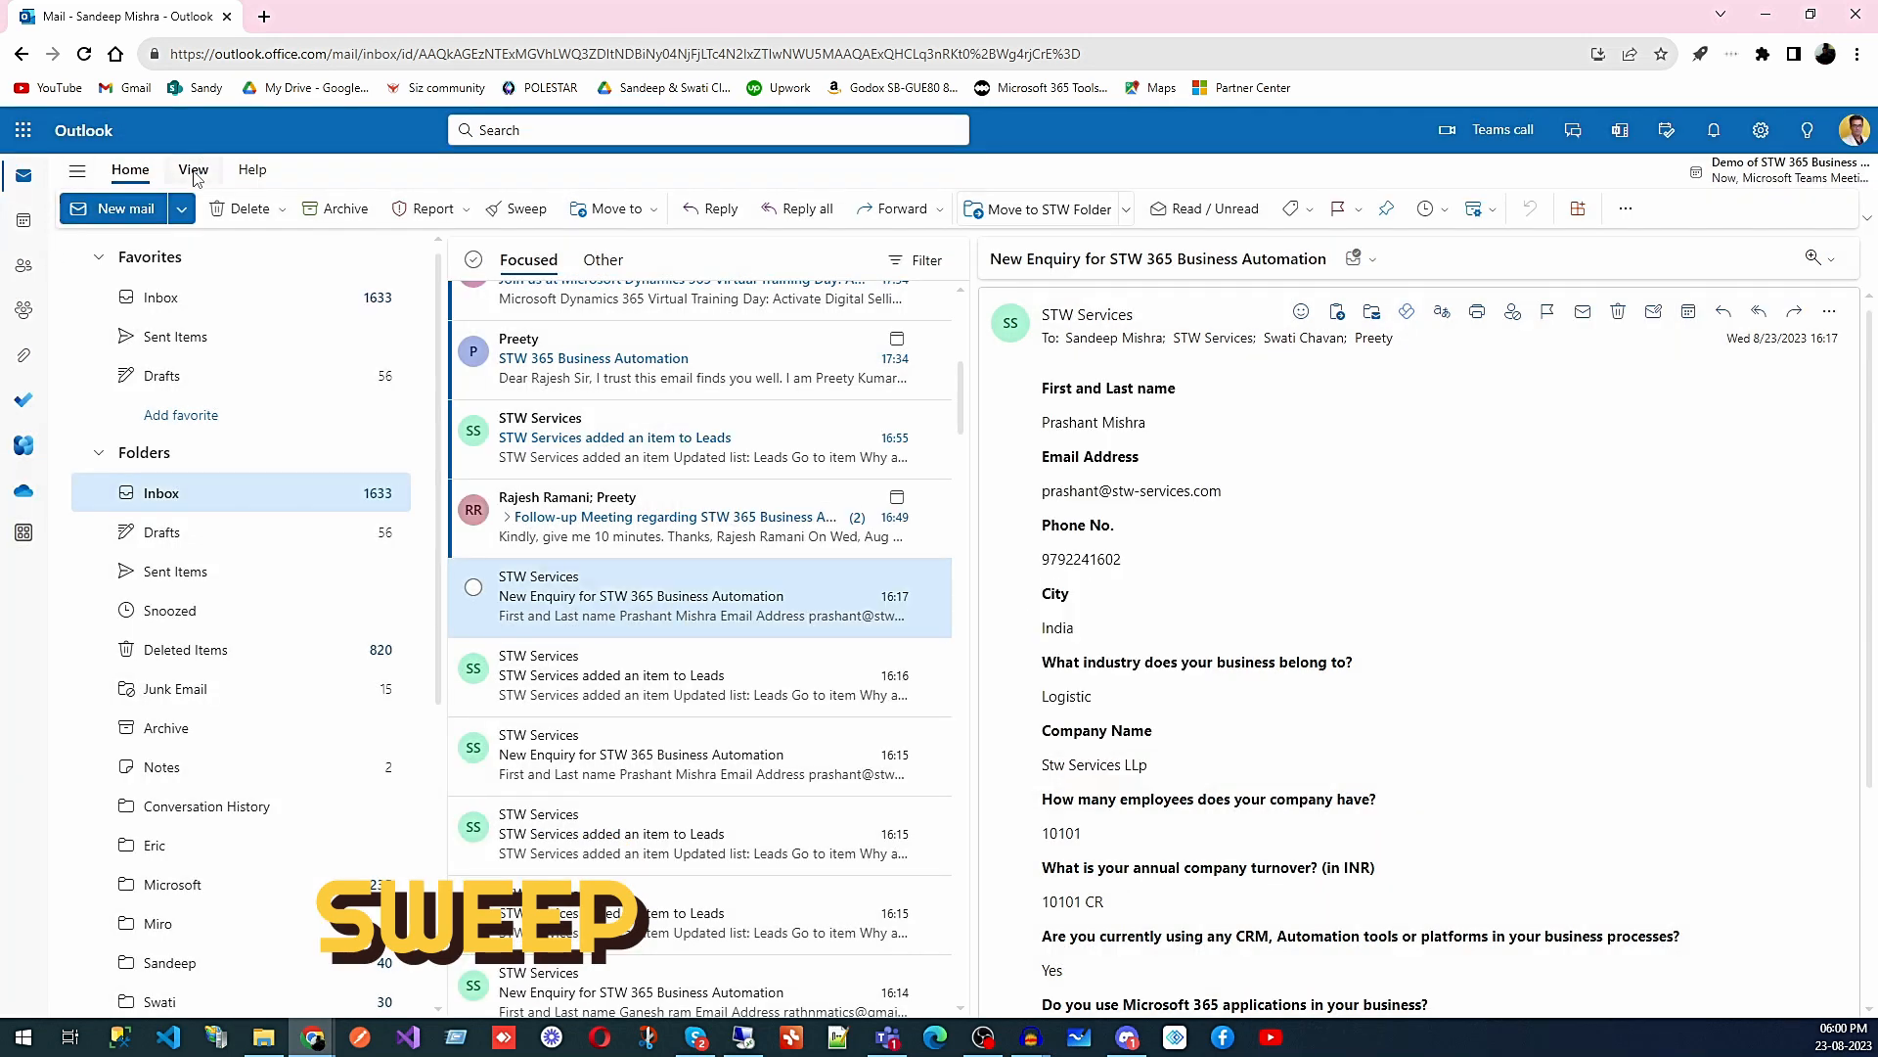
- Open the Mail > Sweep settings page from View settings
{"action": "left_click", "coordinate": [193, 169]}
{"action": "left_click", "coordinate": [128, 208]}
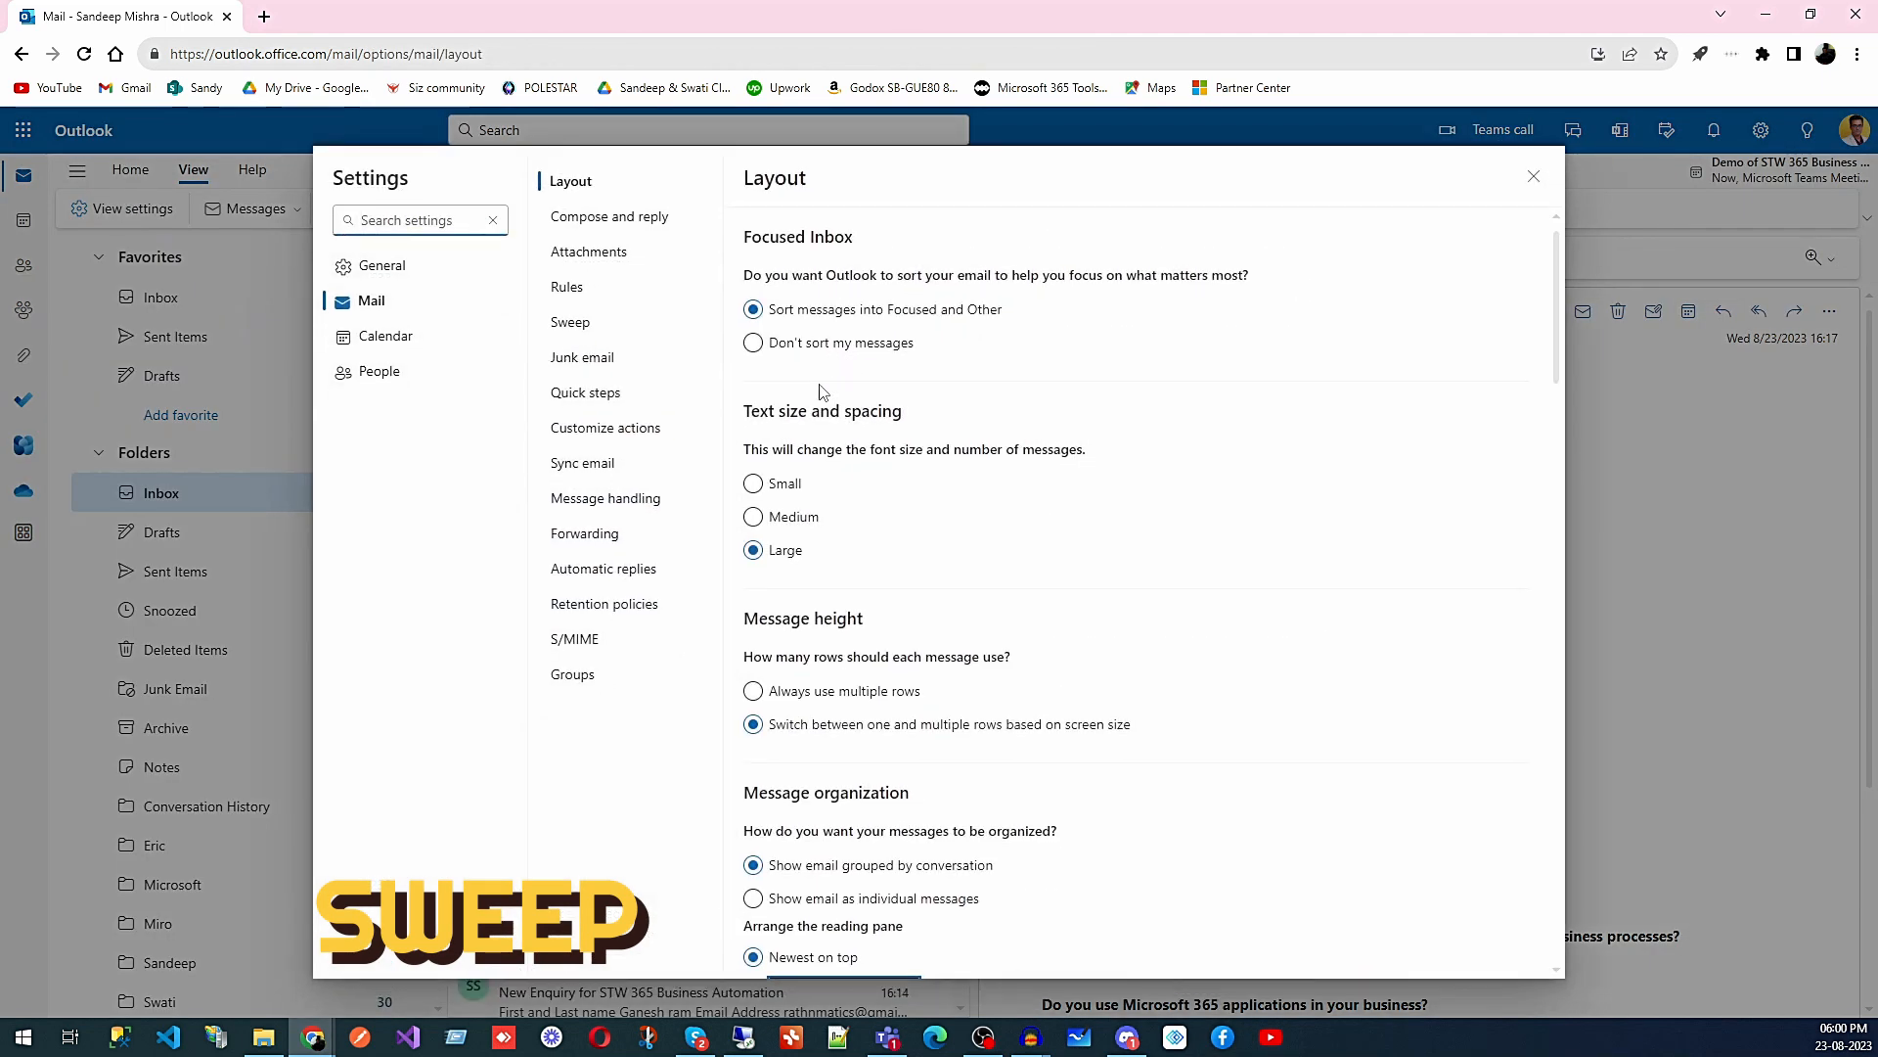
{"action": "left_click", "coordinate": [564, 327]}
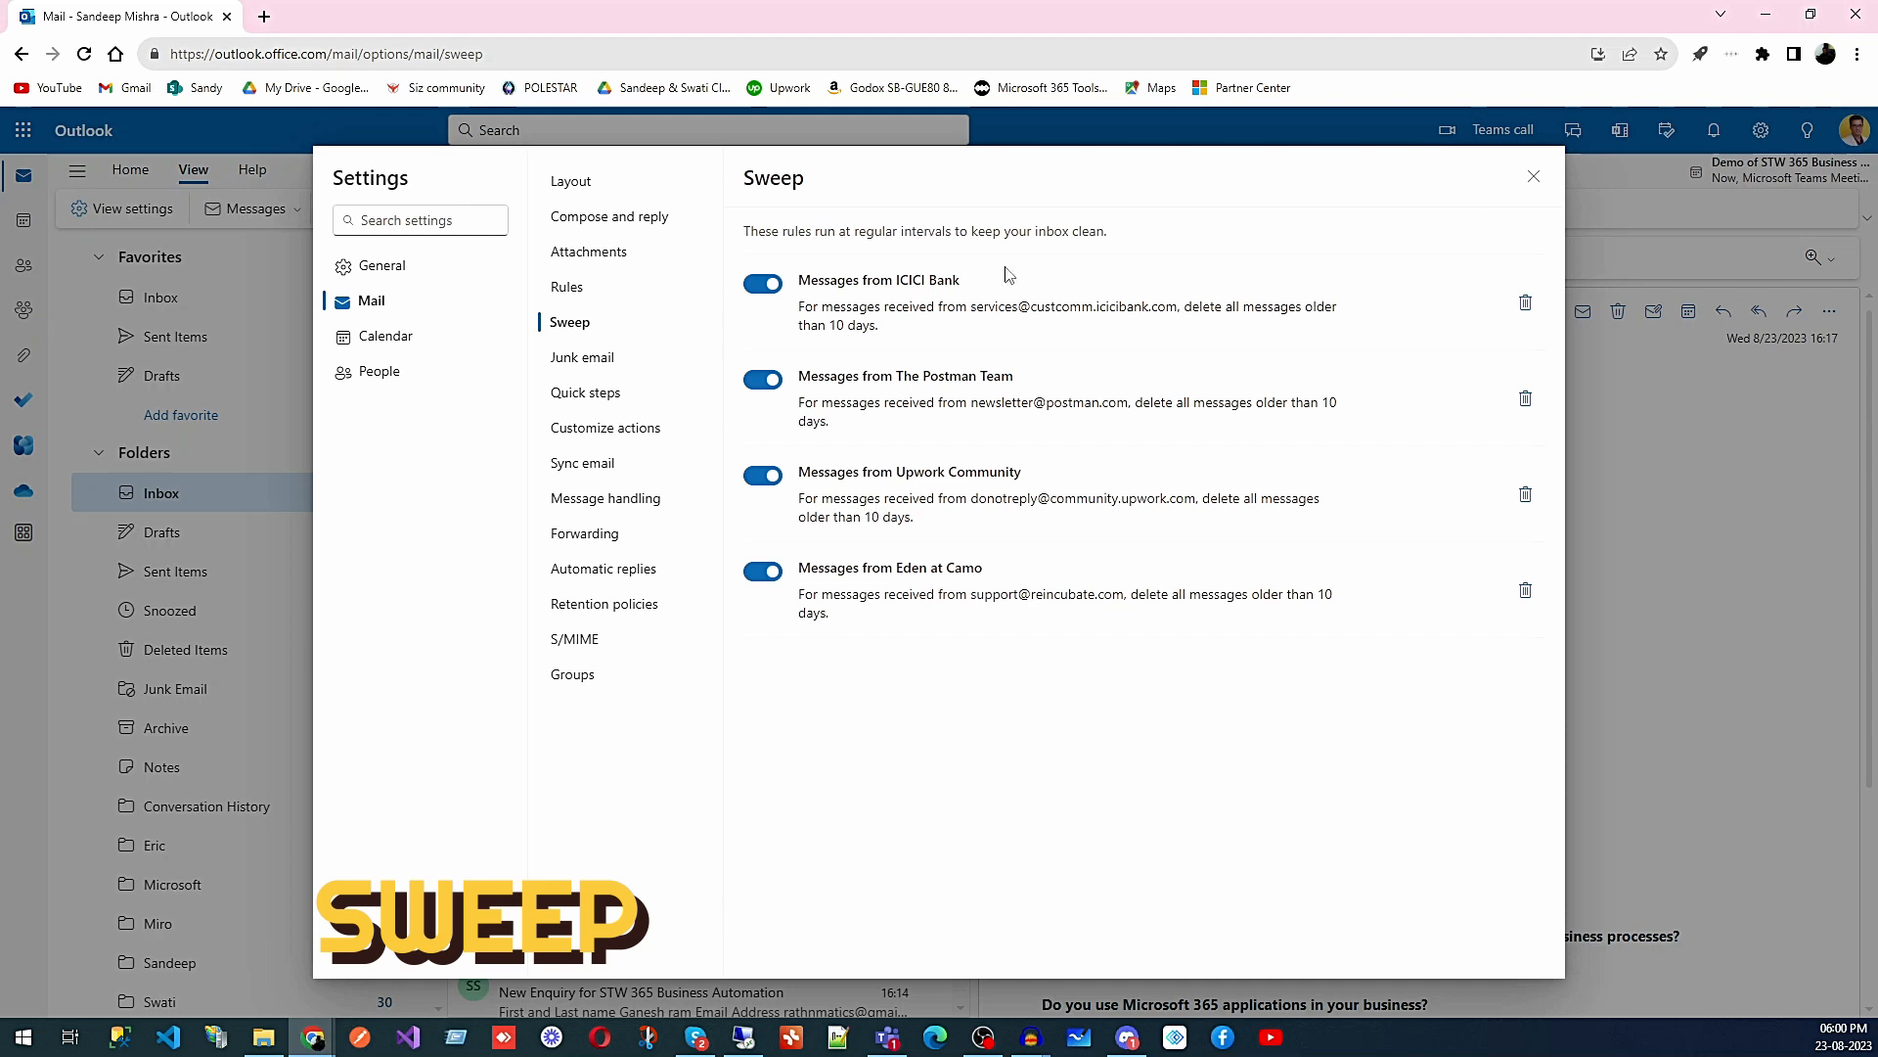
- Close Settings, open the Sweep dialog for this sender and cancel it
{"action": "left_click", "coordinate": [1534, 179]}
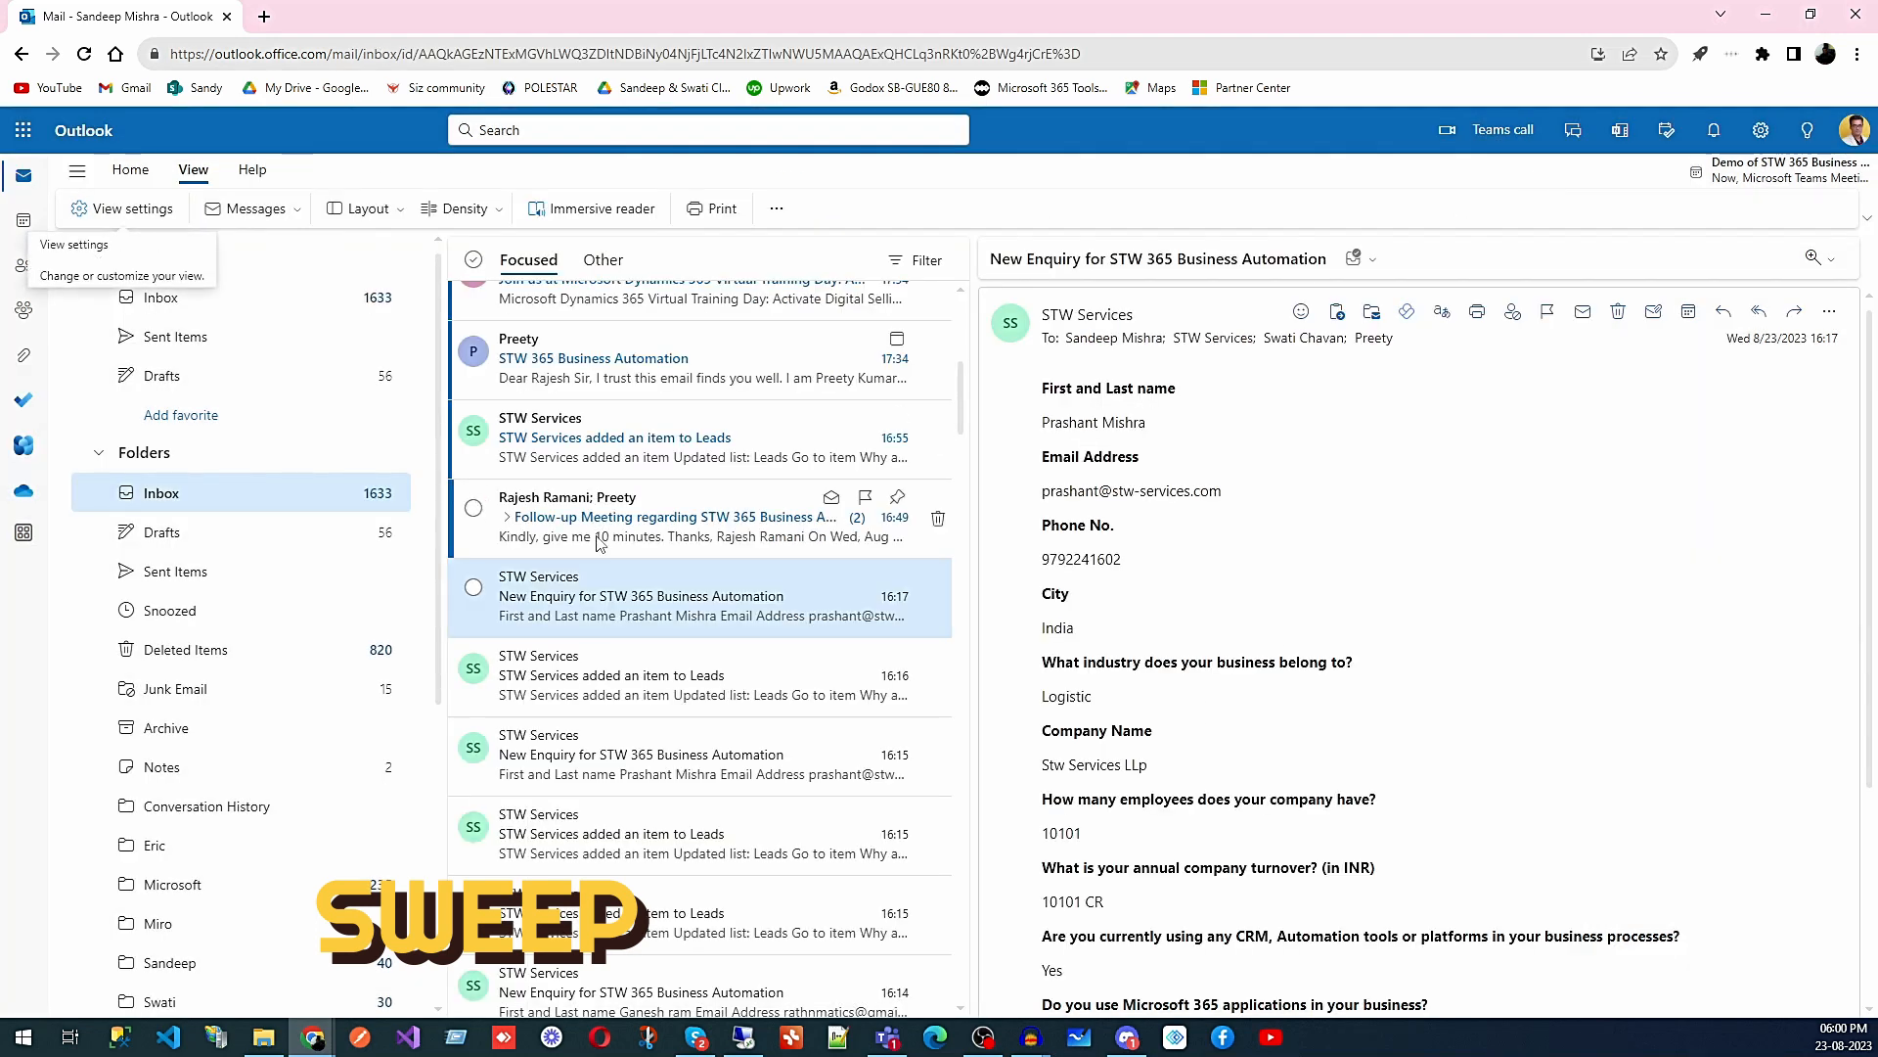
{"action": "left_click", "coordinate": [133, 171]}
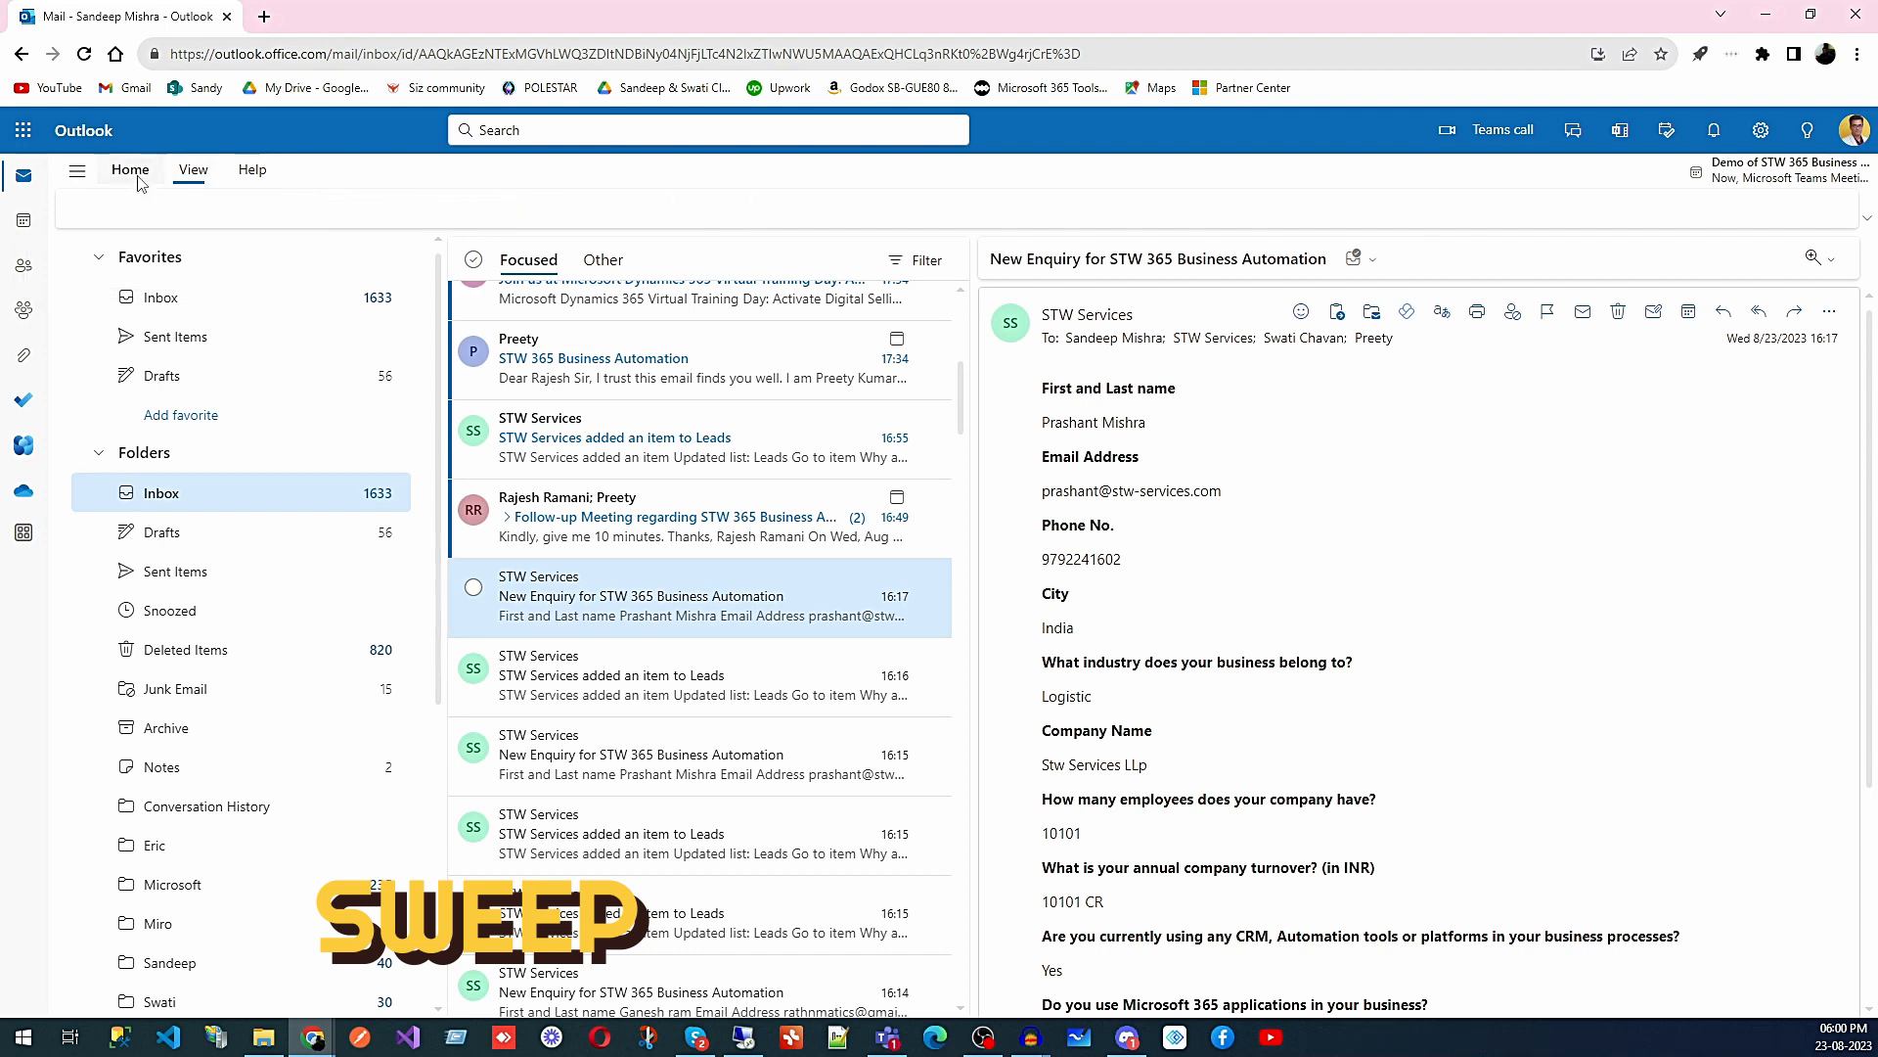
{"action": "left_click", "coordinate": [519, 211]}
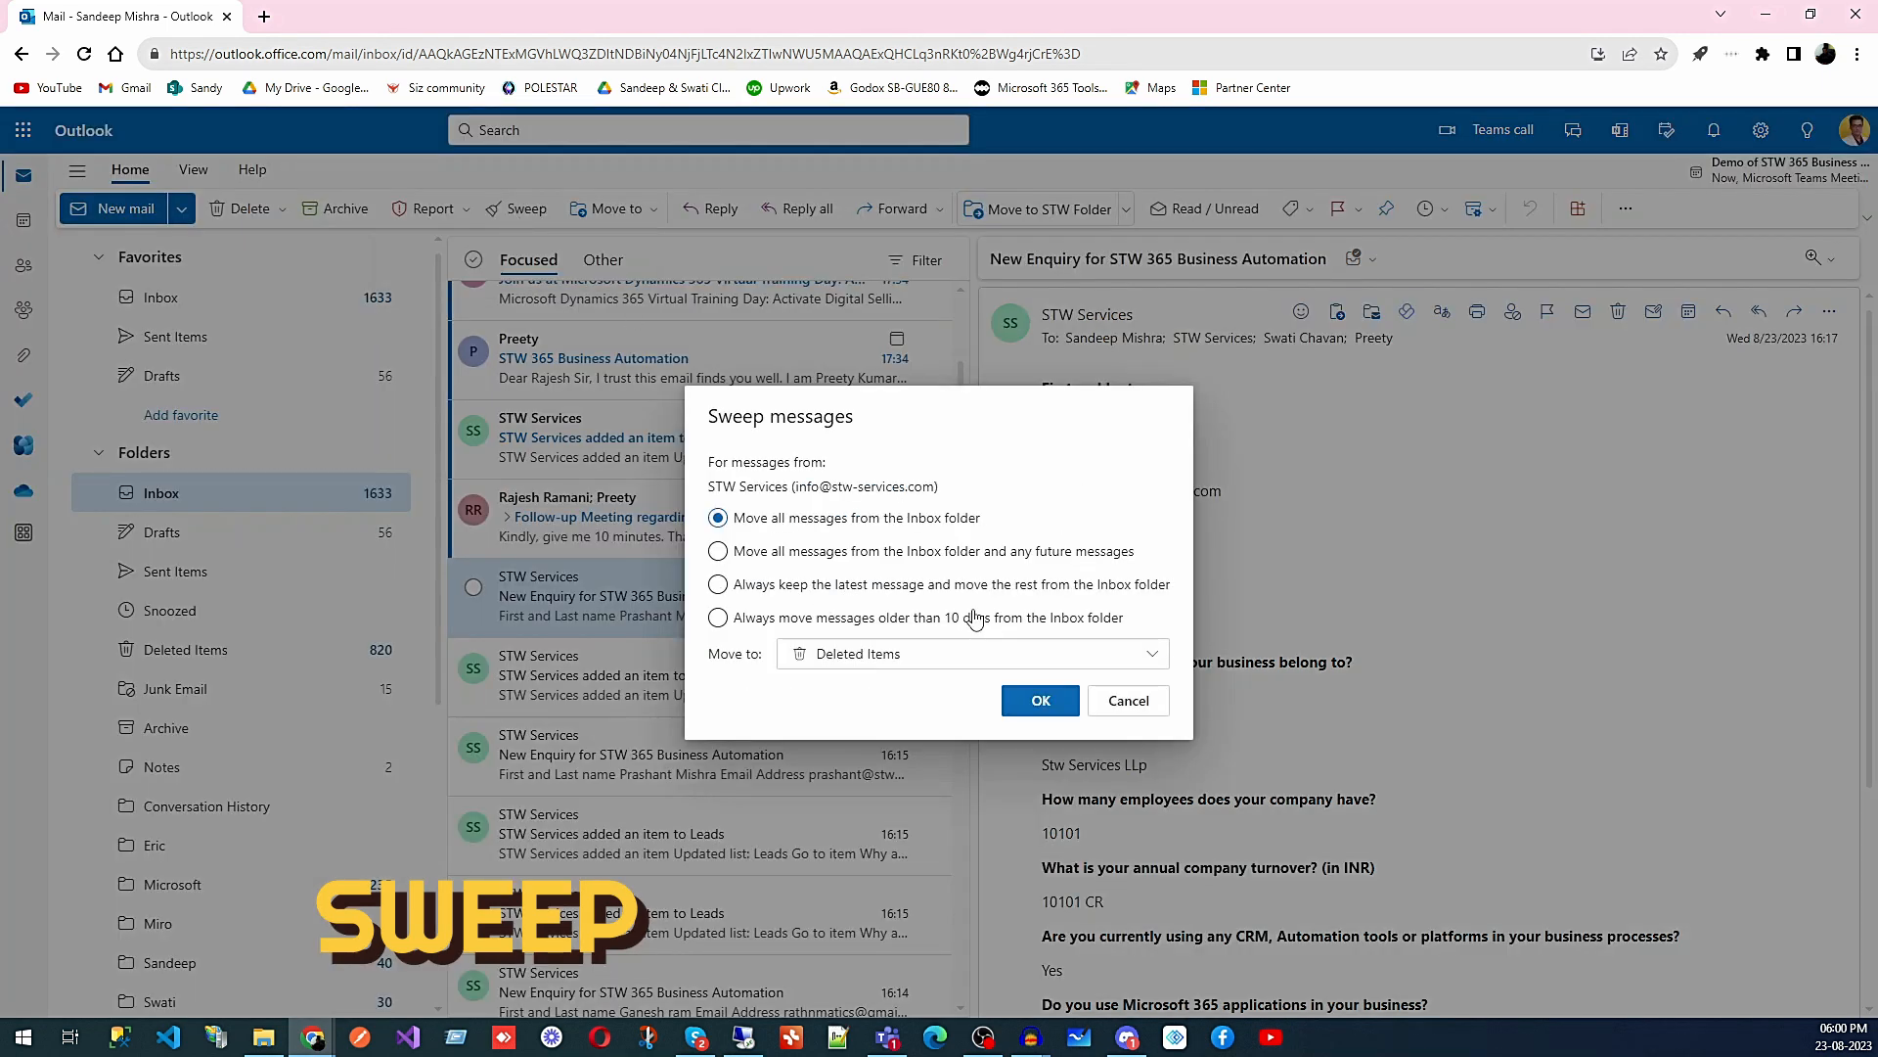
{"action": "left_click", "coordinate": [1158, 714]}
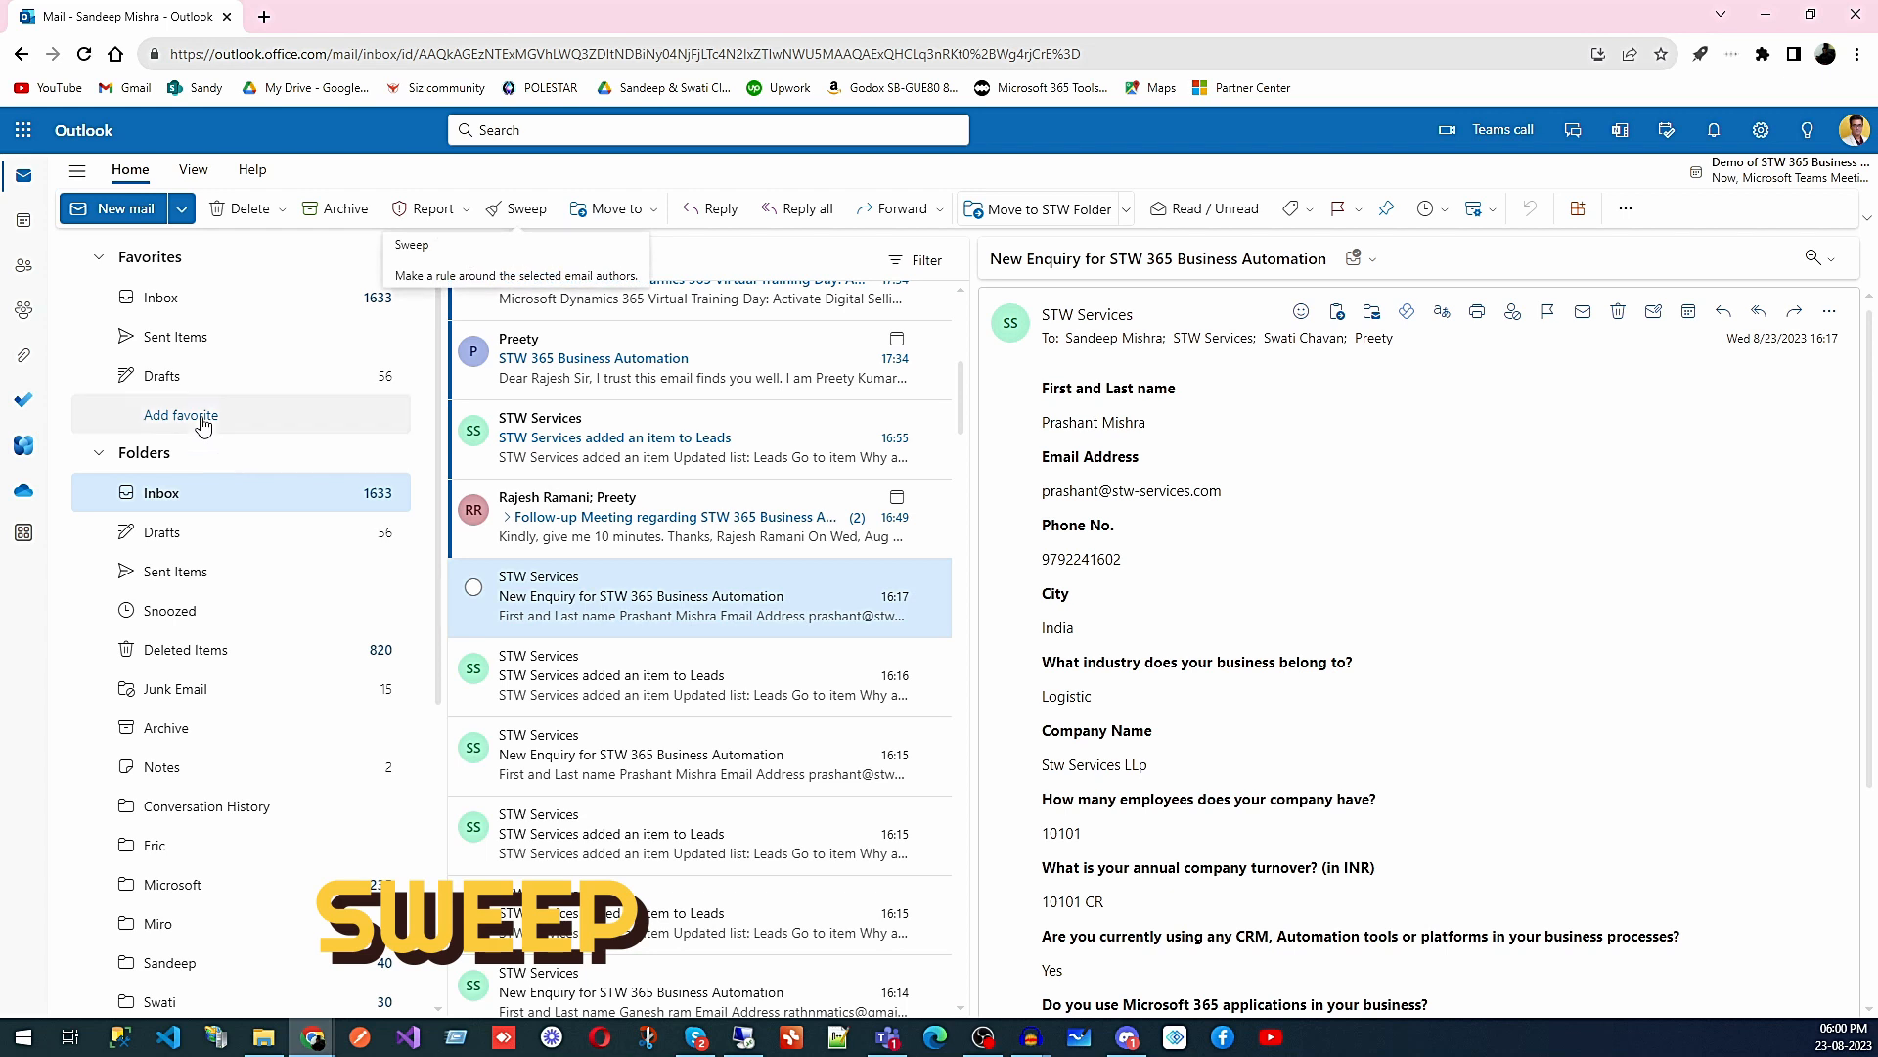
- Return to the Sweep settings listing four rules such as Messages from ICICI Bank
{"action": "left_click", "coordinate": [192, 170]}
{"action": "left_click", "coordinate": [132, 209]}
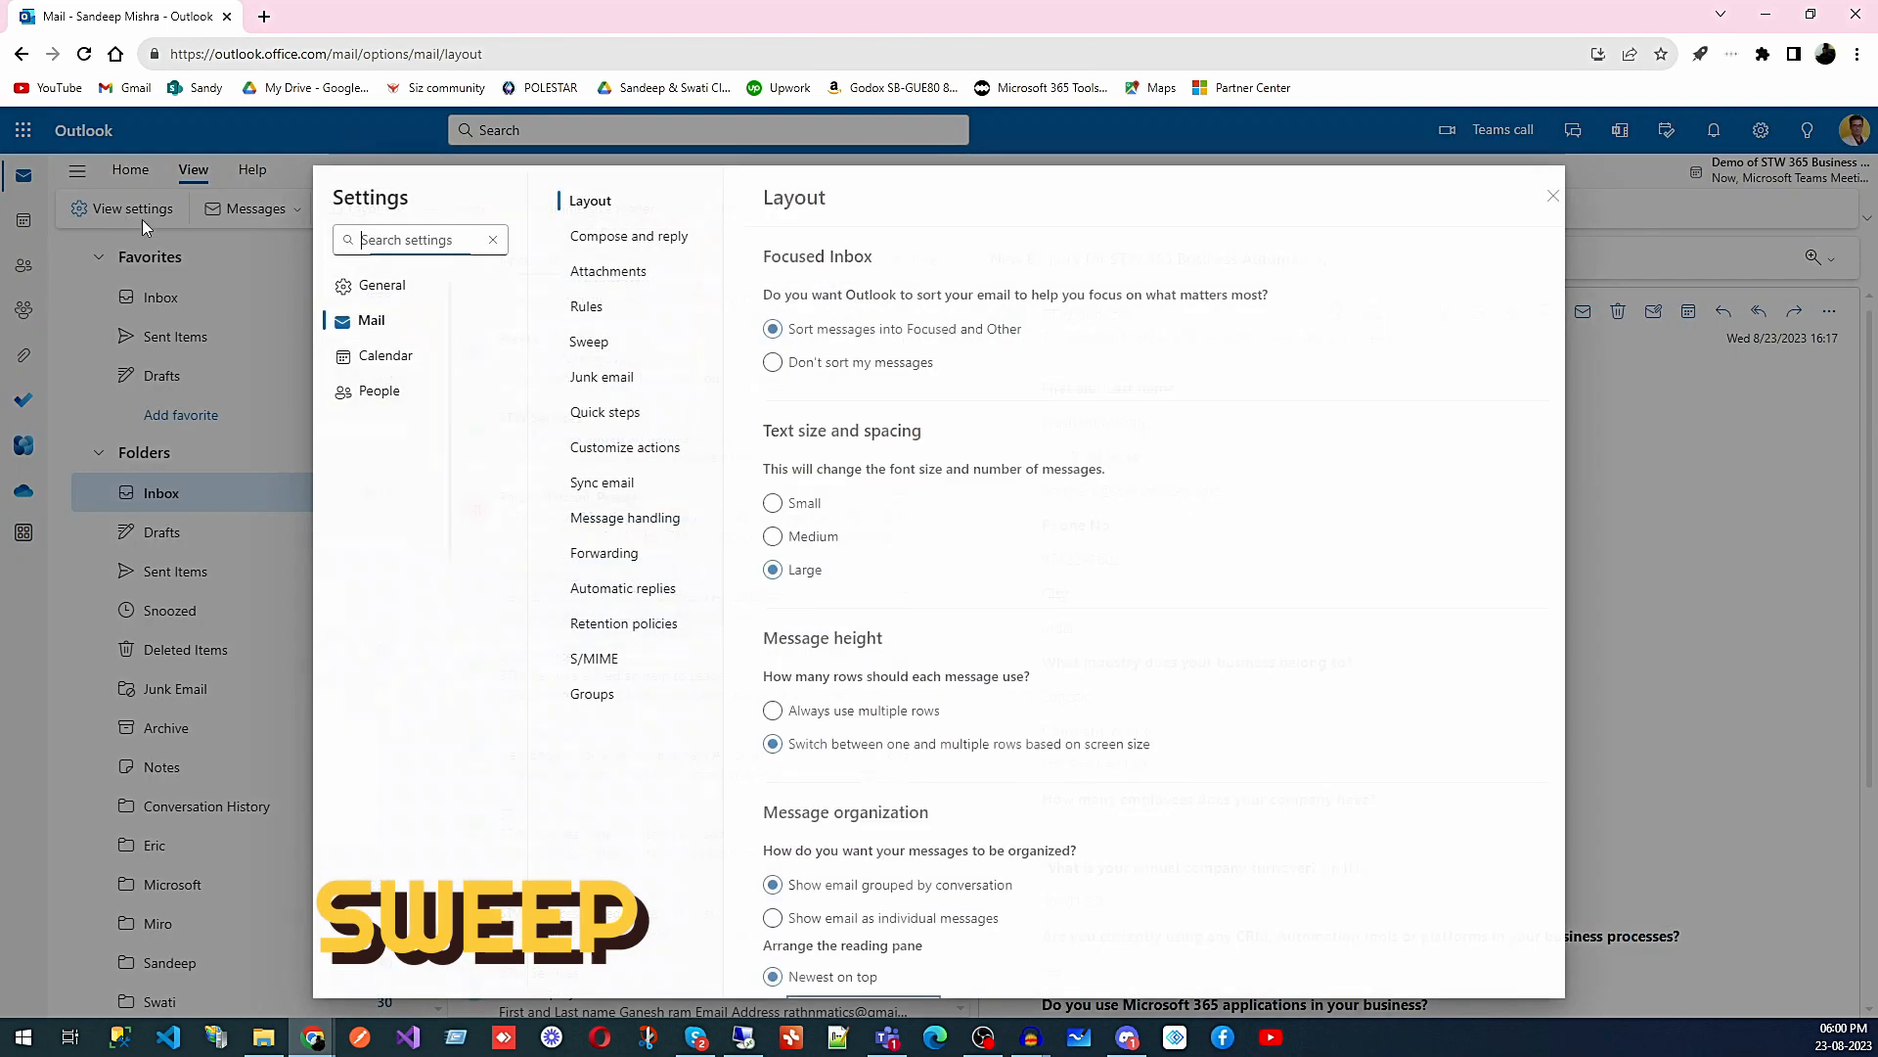
{"action": "left_click", "coordinate": [573, 323]}
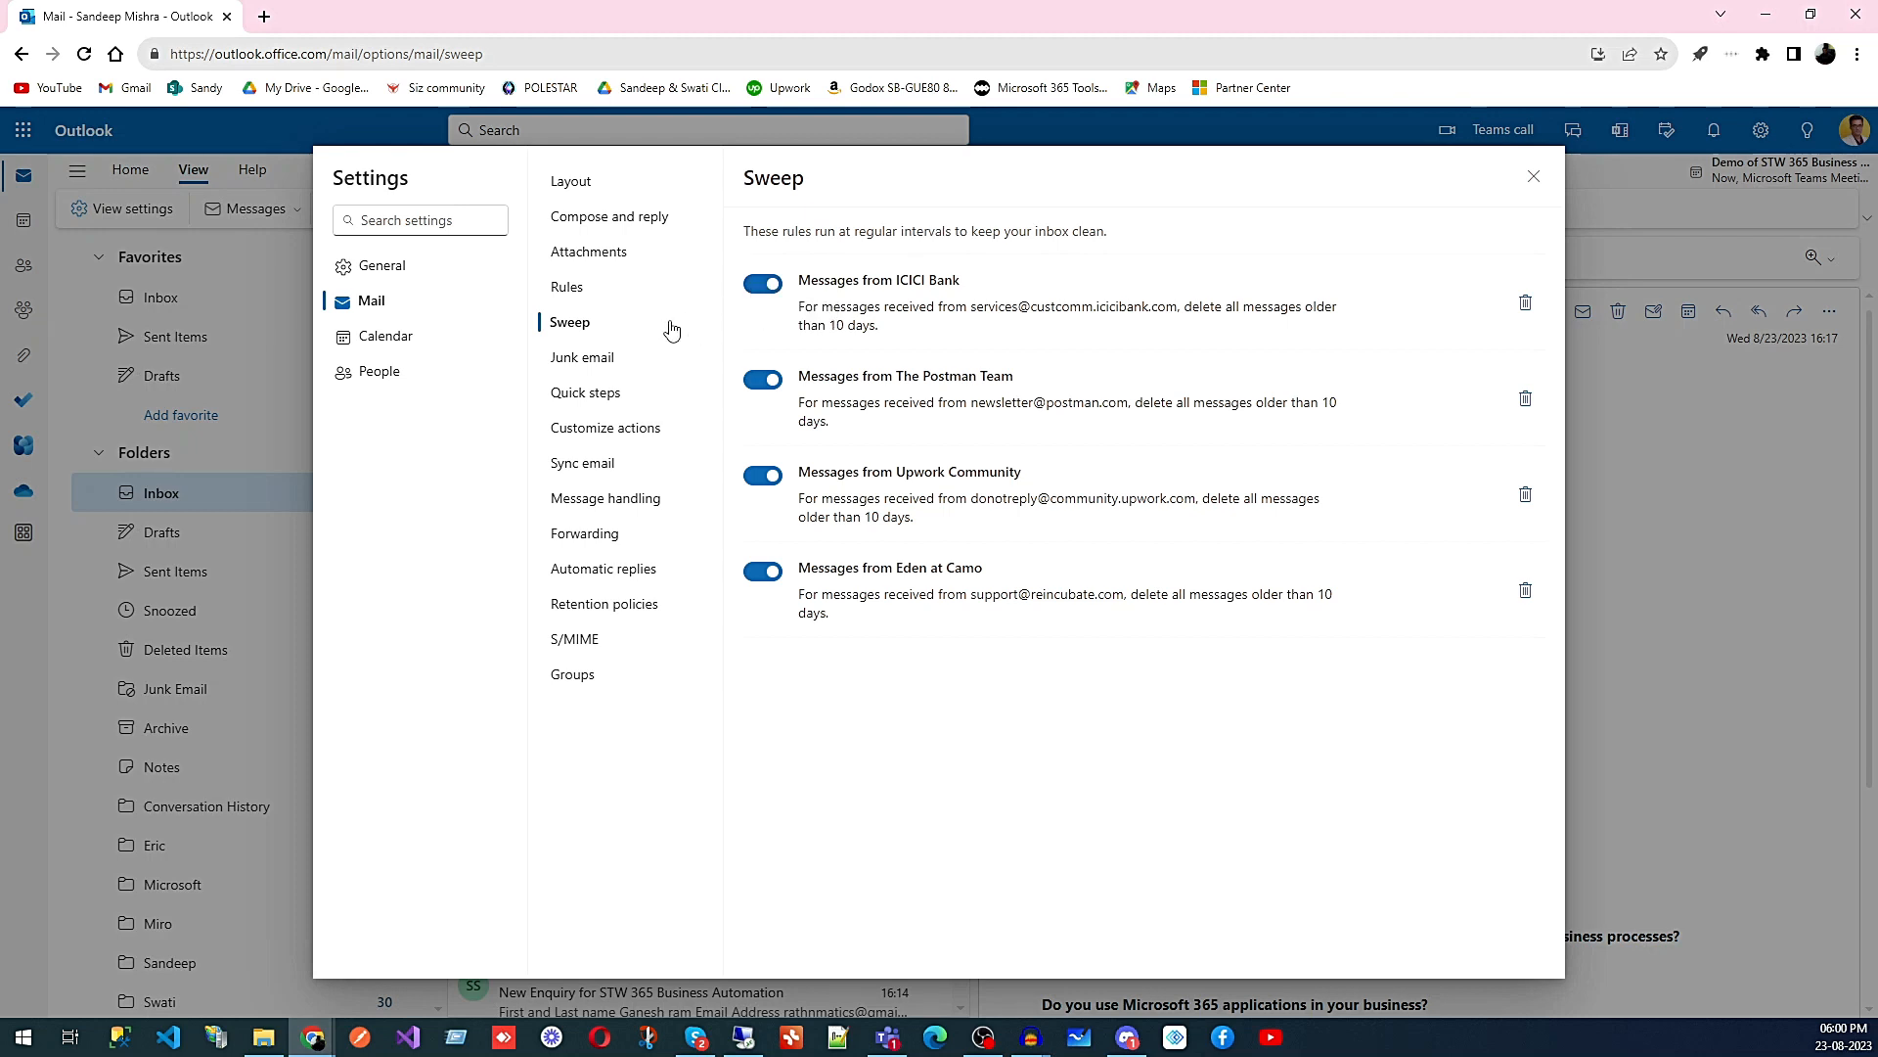
- Show the Junk email settings with empty blocked senders and five safe senders
{"action": "left_click", "coordinate": [595, 360]}
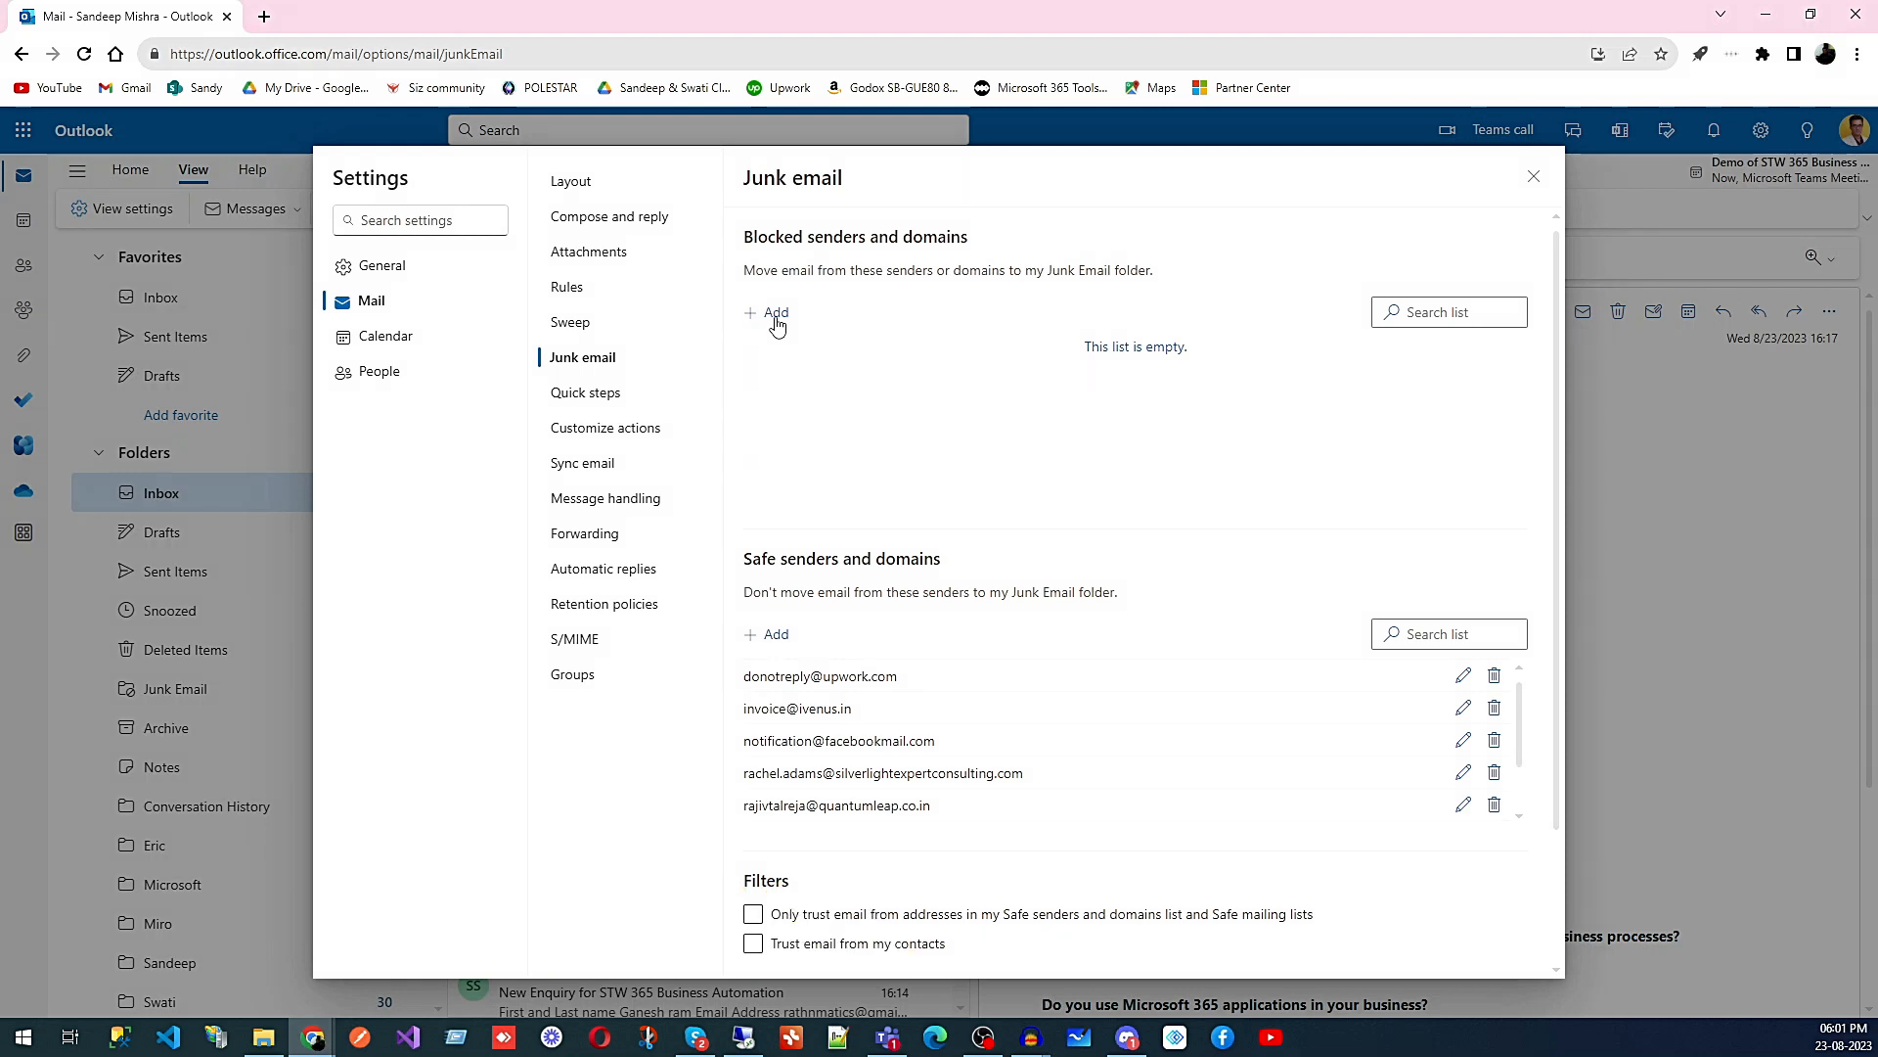
- Open Quick steps and draft a new quick step with a Forward to action
{"action": "left_click", "coordinate": [608, 395]}
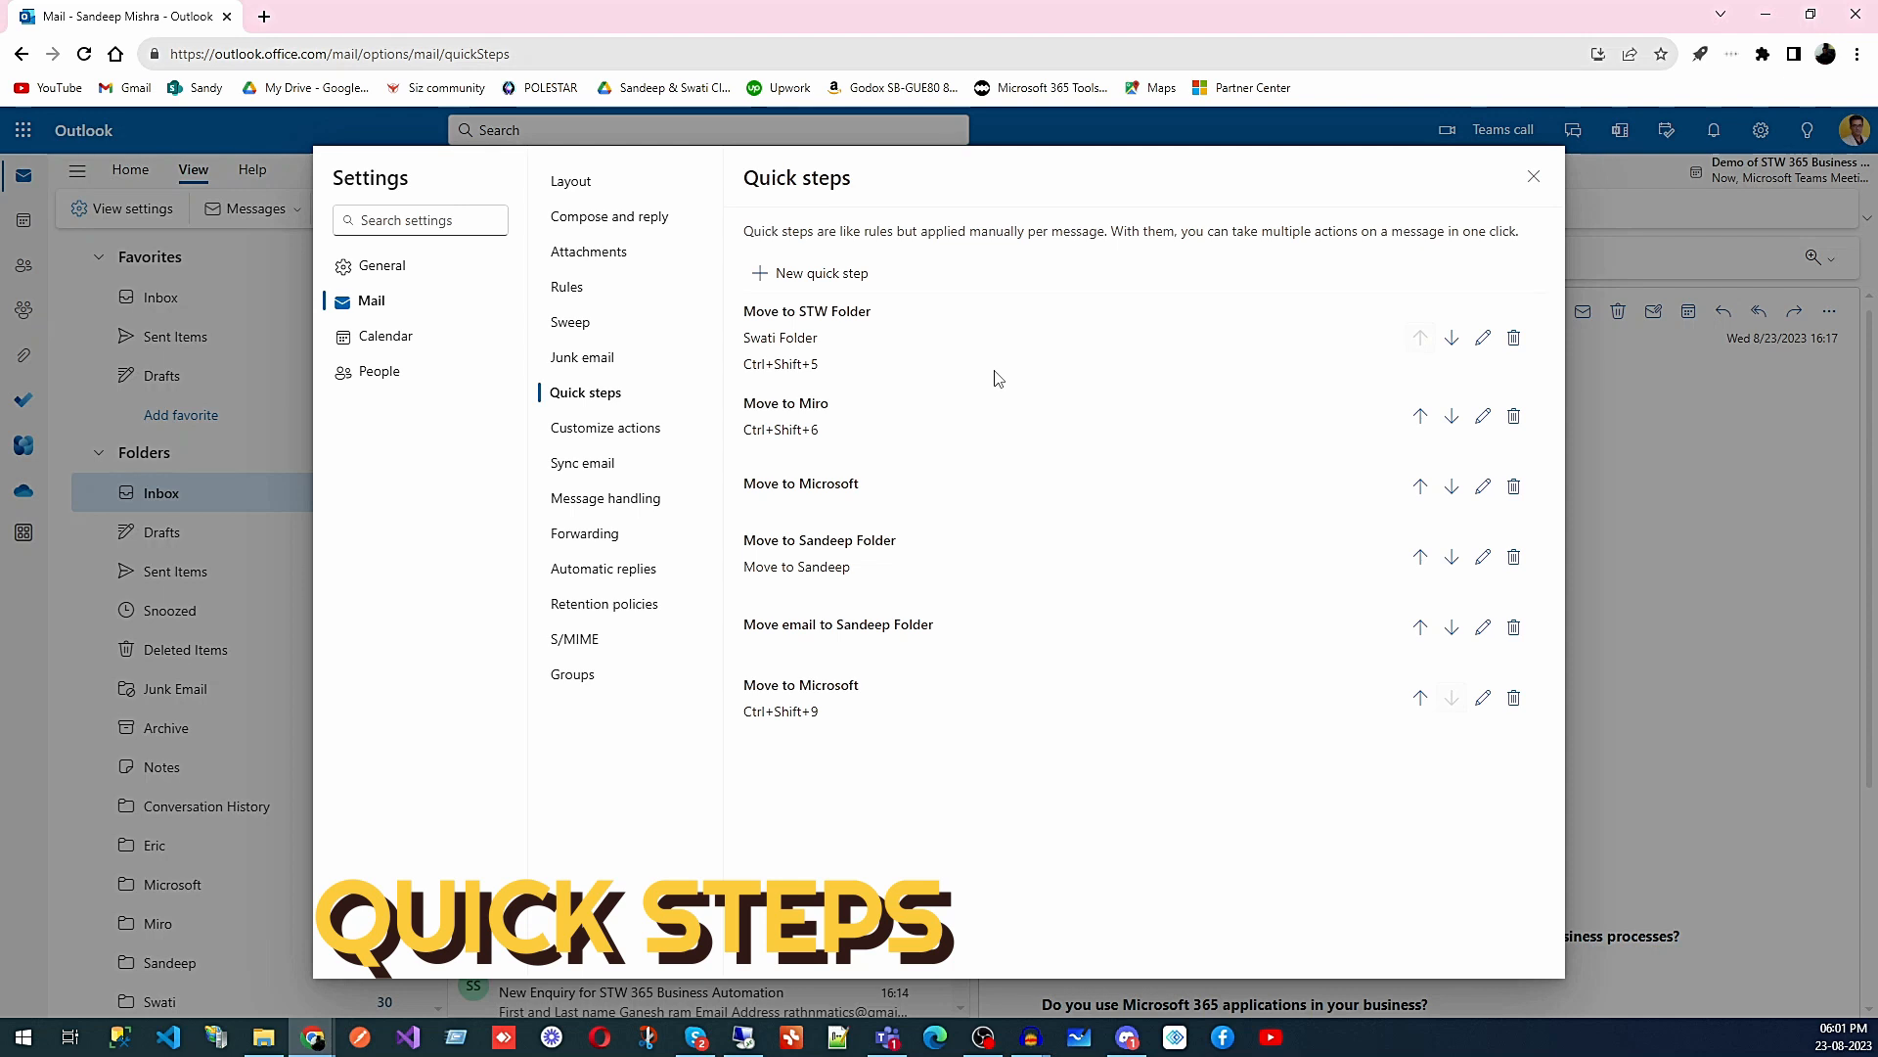
{"action": "left_click", "coordinate": [804, 275]}
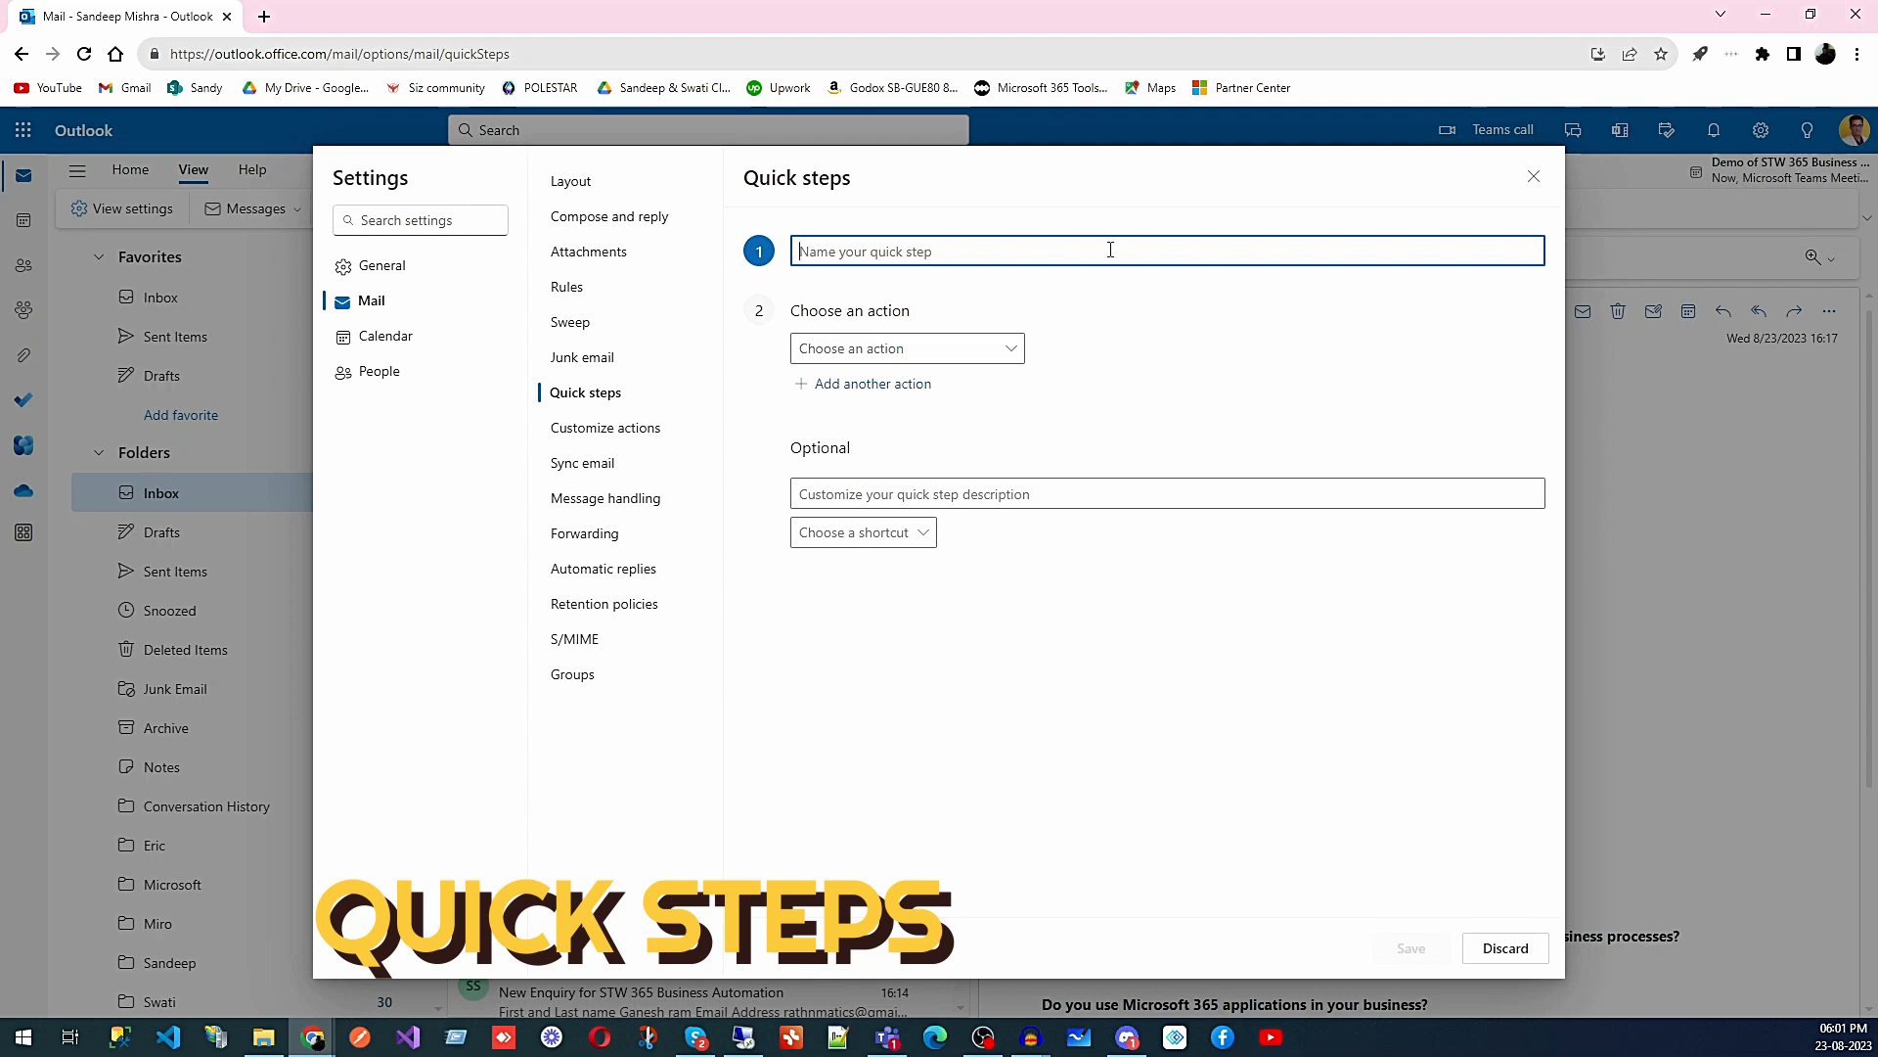
{"action": "left_click", "coordinate": [937, 358]}
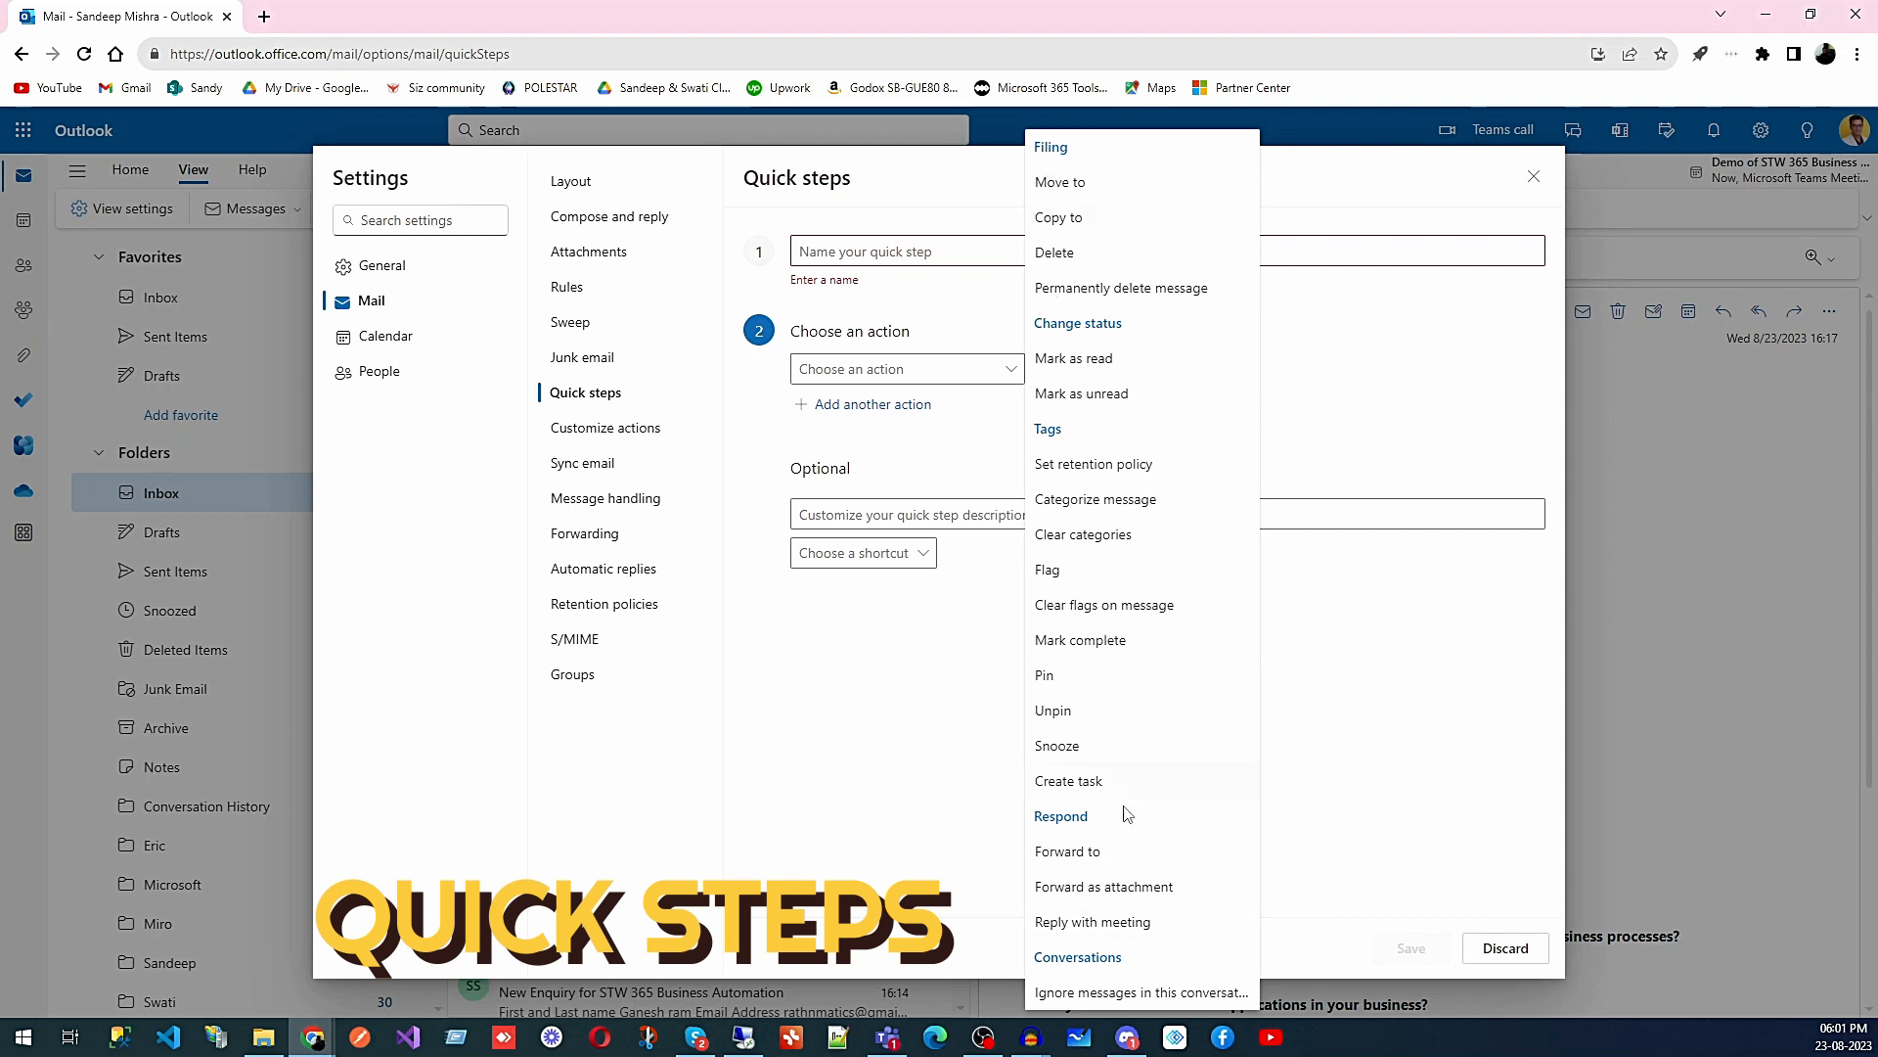
{"action": "left_click", "coordinate": [1109, 854]}
- Add and remove a second action, then discard the unsaved quick step draft
{"action": "left_click", "coordinate": [1114, 366]}
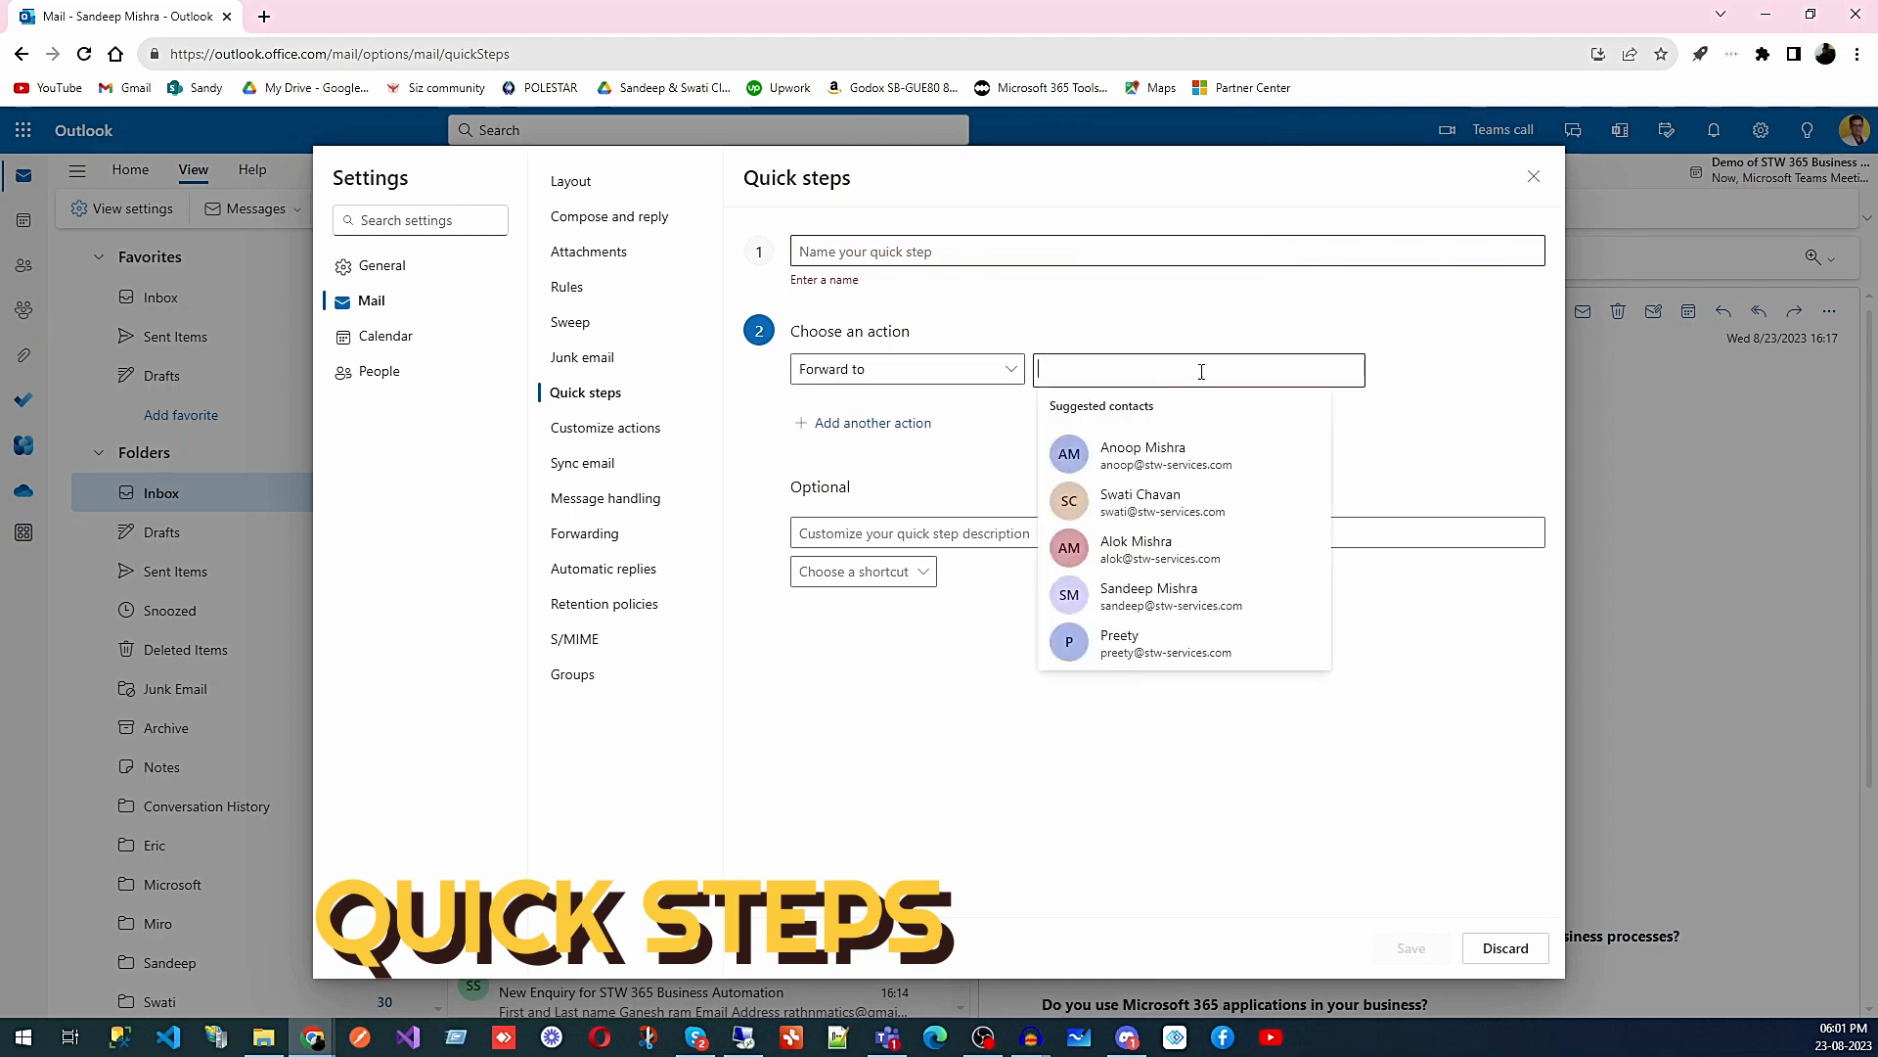
{"action": "left_click", "coordinate": [901, 441]}
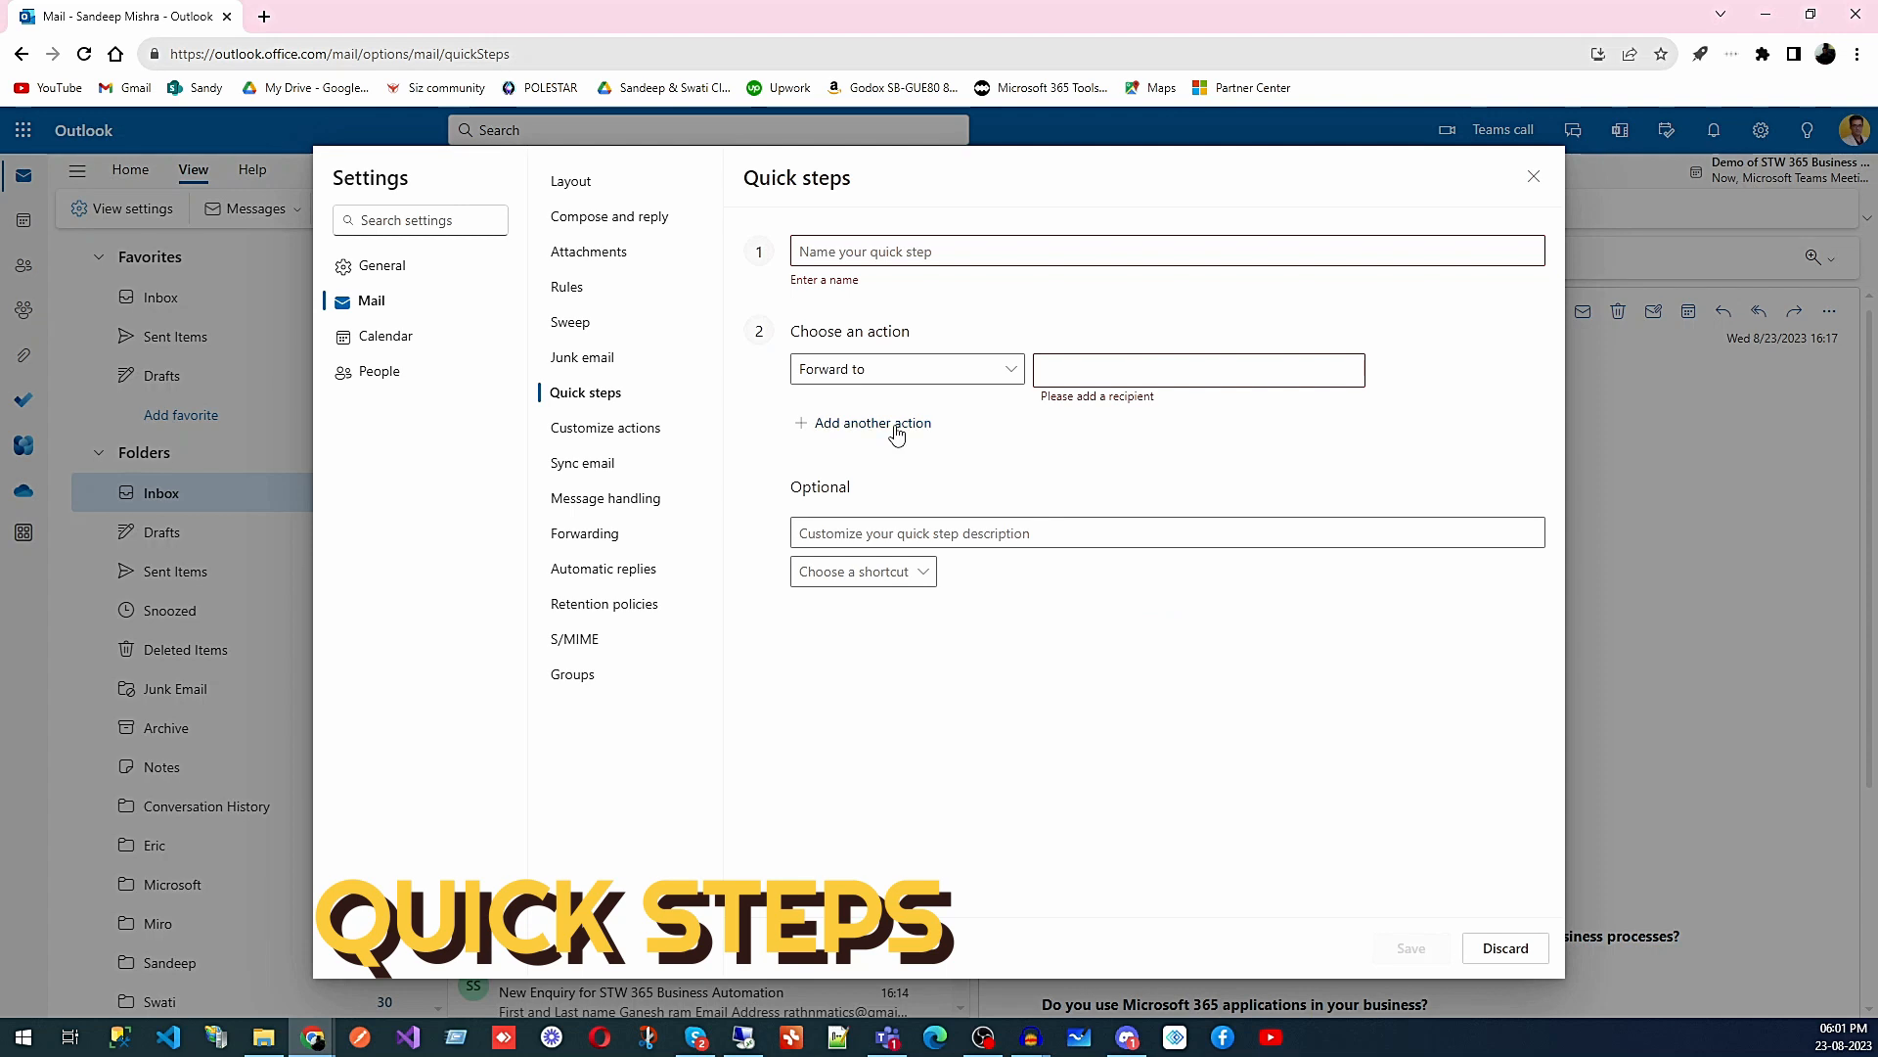
{"action": "left_click", "coordinate": [893, 426]}
{"action": "left_click", "coordinate": [1045, 435]}
{"action": "left_click", "coordinate": [1507, 949]}
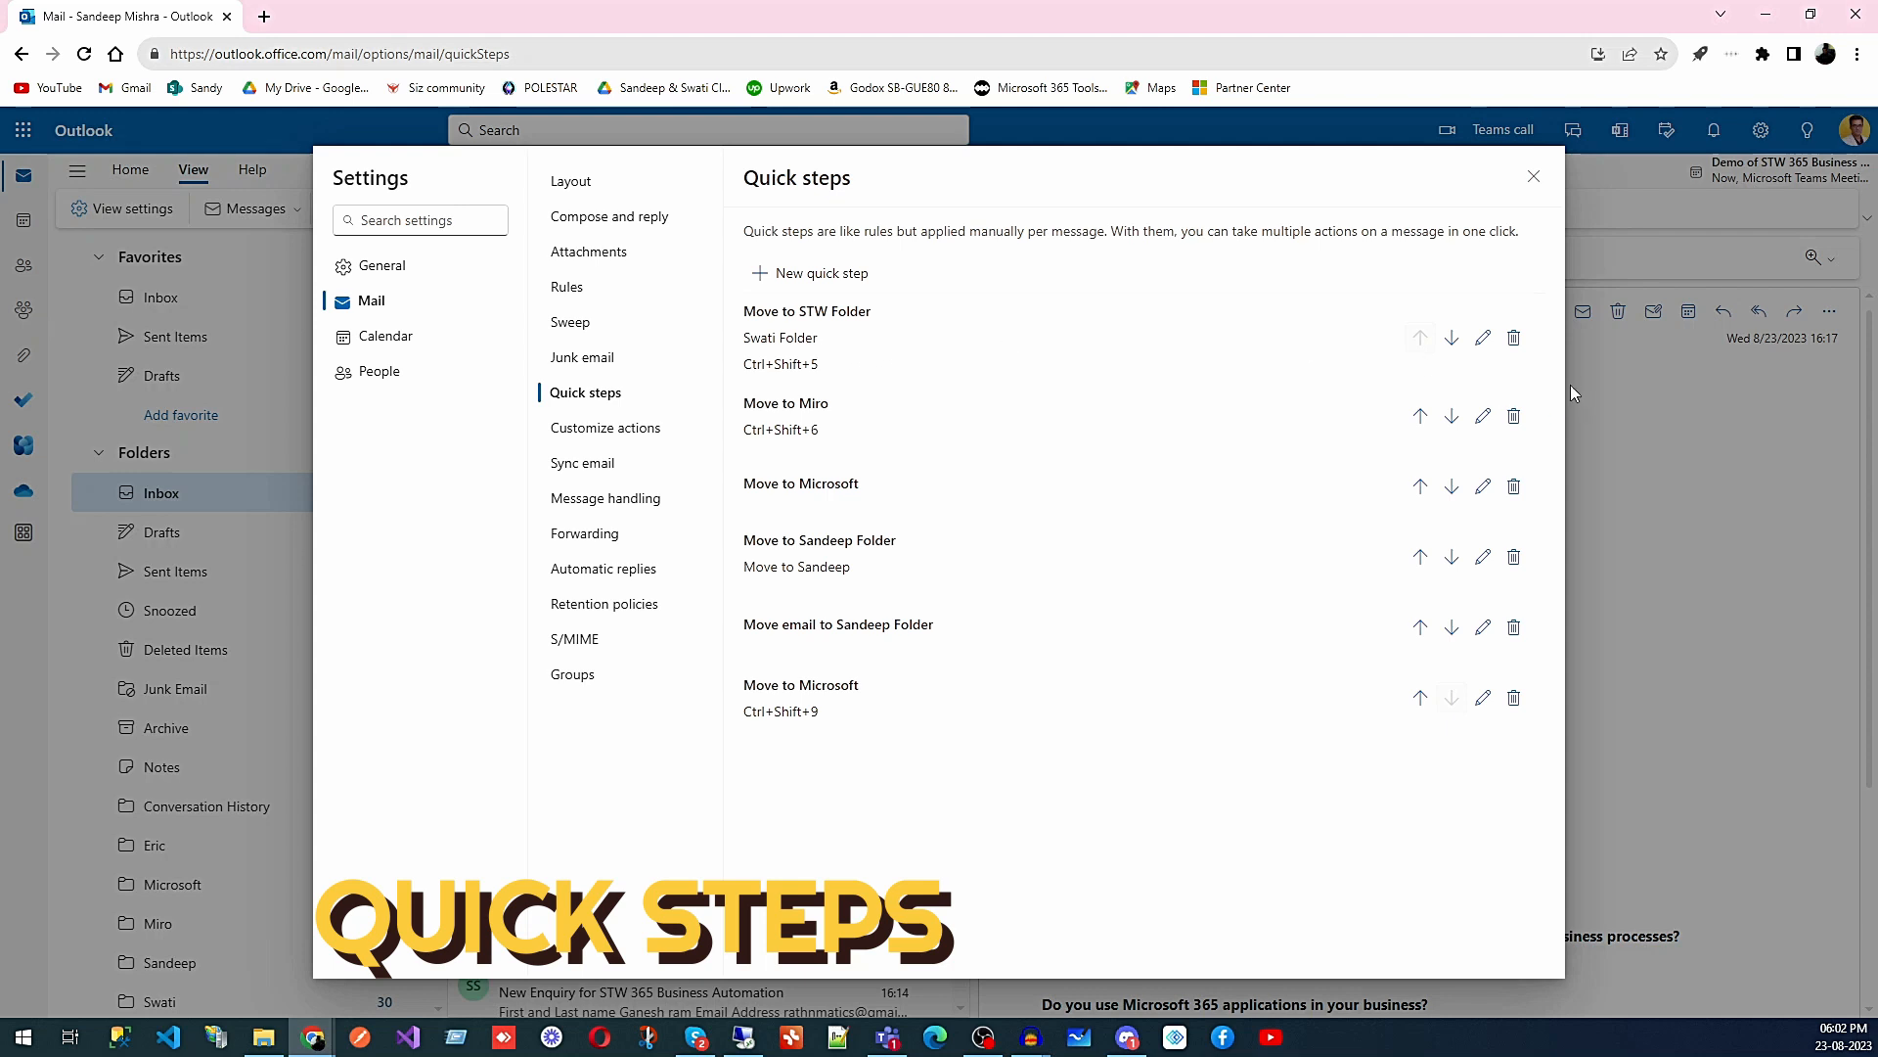
- Open the Move to STW Folder quick step and browse its actions without changing them
{"action": "left_click", "coordinate": [1482, 338]}
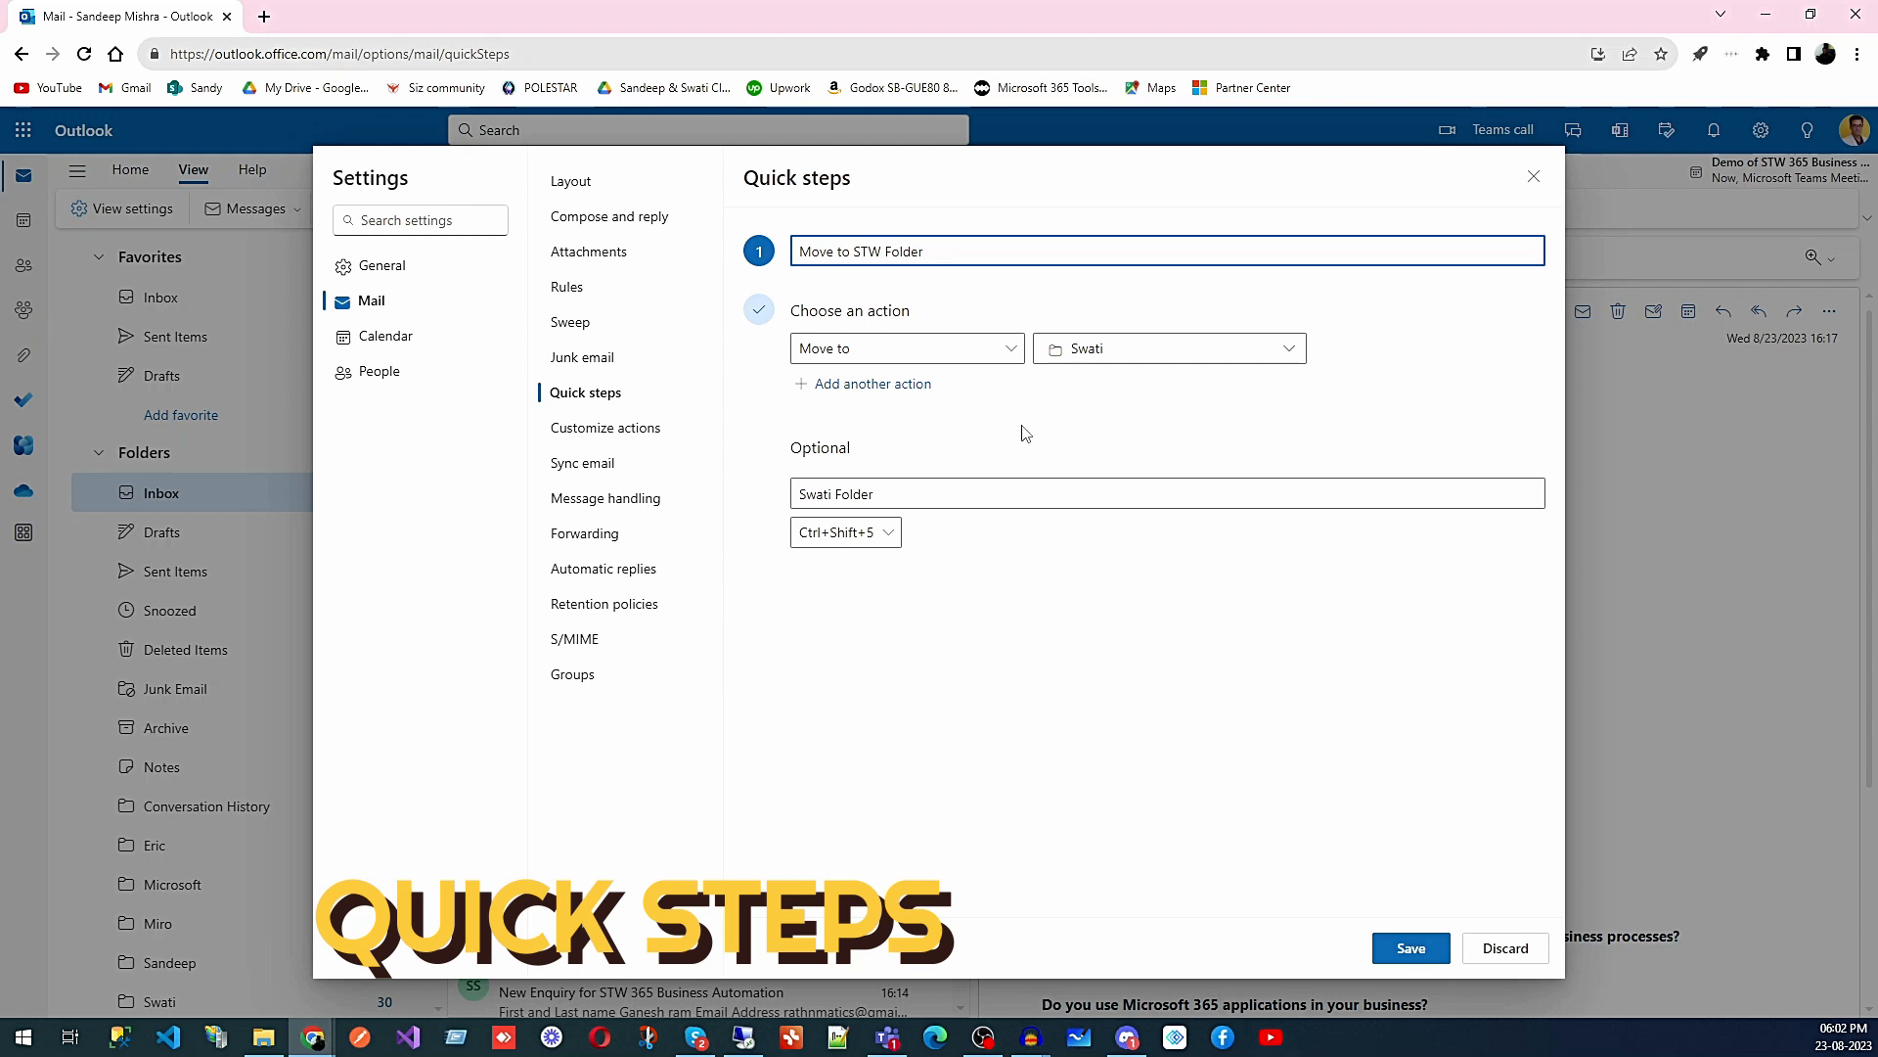
{"action": "left_click", "coordinate": [1011, 349]}
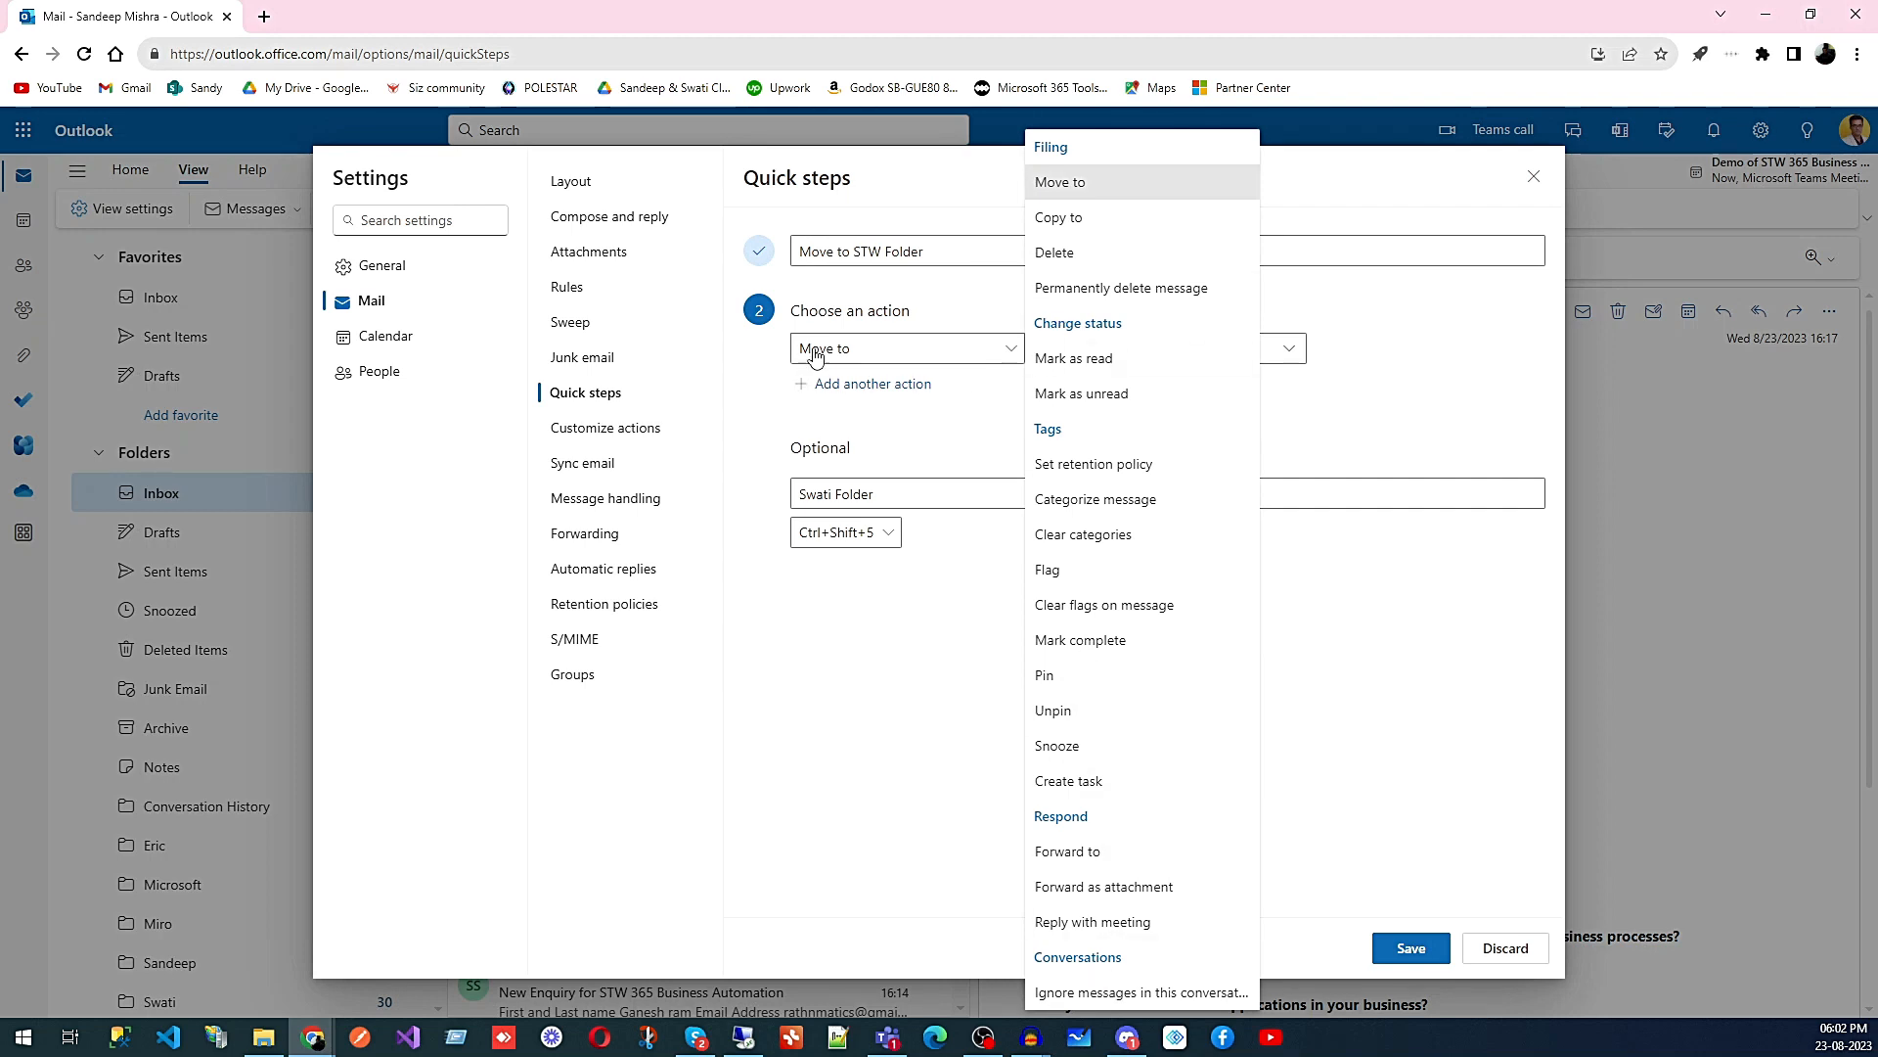
{"action": "left_click", "coordinate": [870, 717]}
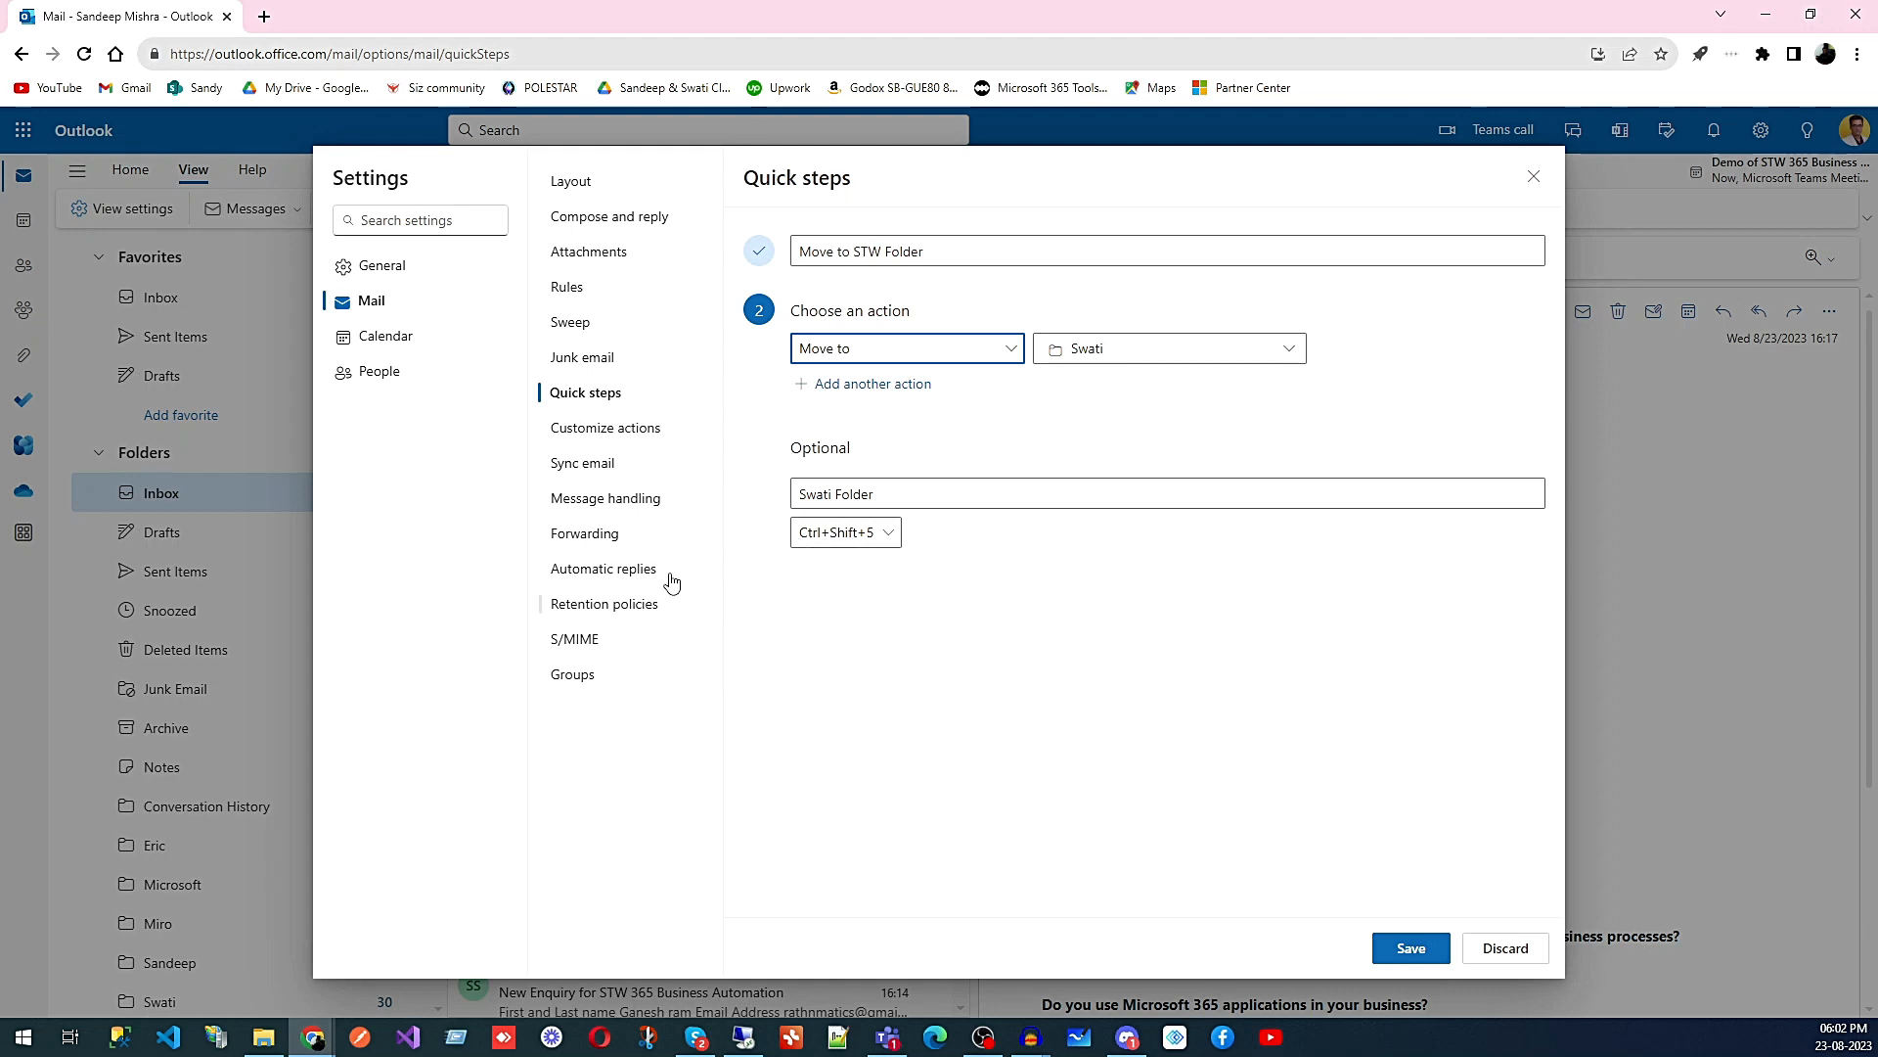
- Discard the quick step edits and view the Message handling translation options
{"action": "left_click", "coordinate": [629, 504]}
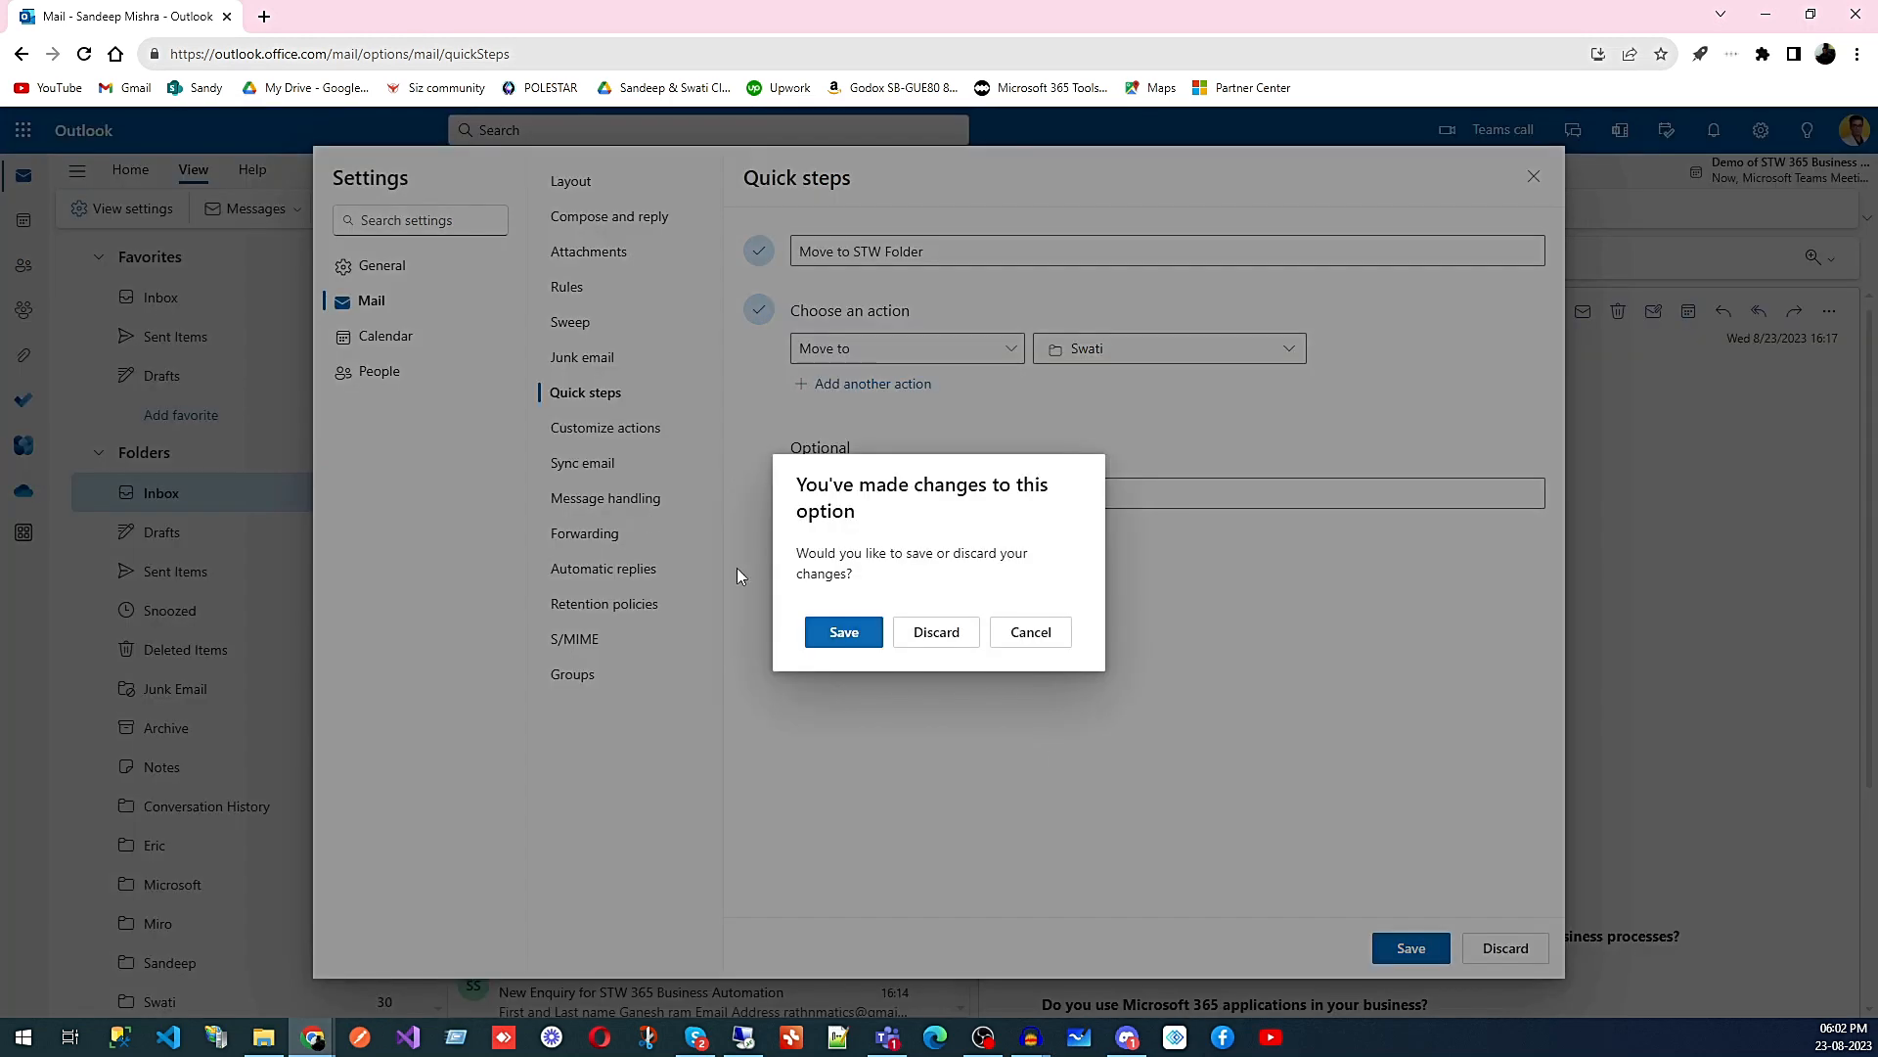
{"action": "left_click", "coordinate": [939, 634]}
{"action": "scroll", "coordinate": [1025, 660], "scroll_direction": "down", "scroll_amount": 5}
{"action": "scroll", "coordinate": [1029, 662], "scroll_direction": "down", "scroll_amount": 1}
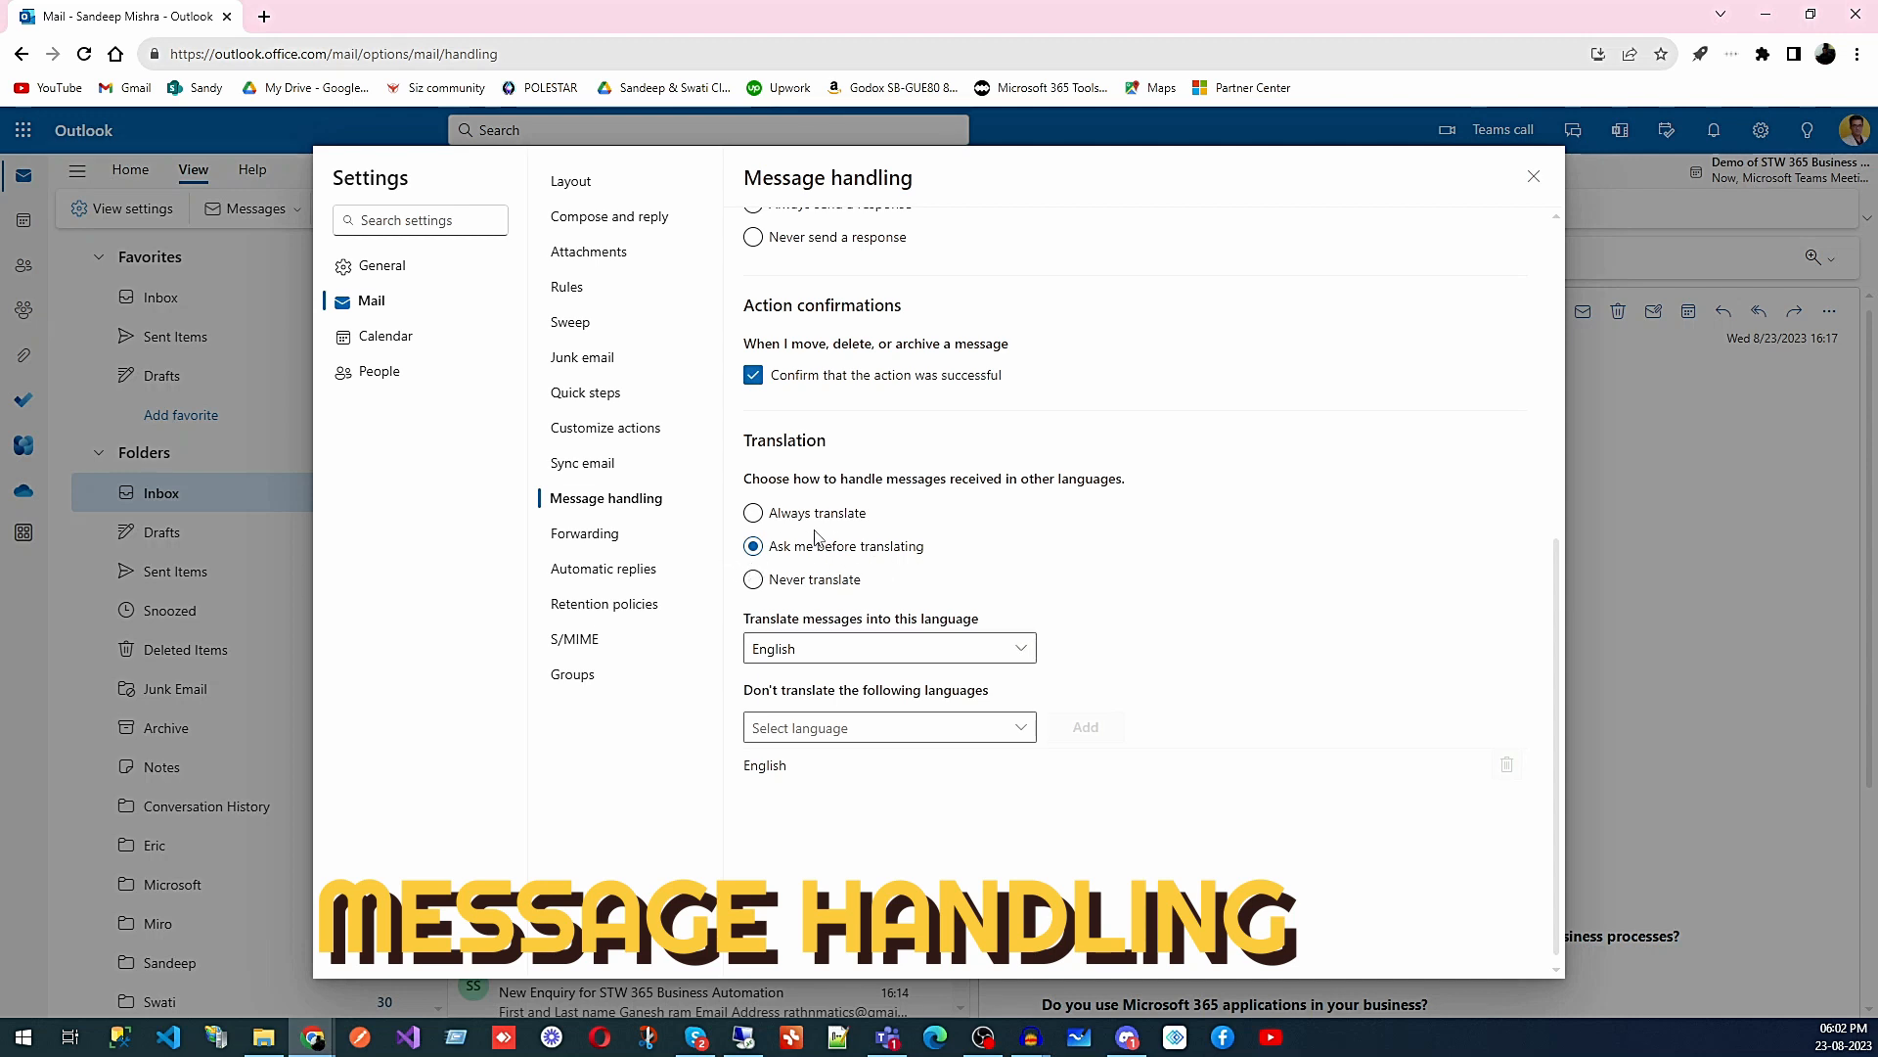
- Set Translation to Always translate into English, browsing the exclusion language list without choosing
{"action": "left_click", "coordinate": [787, 519]}
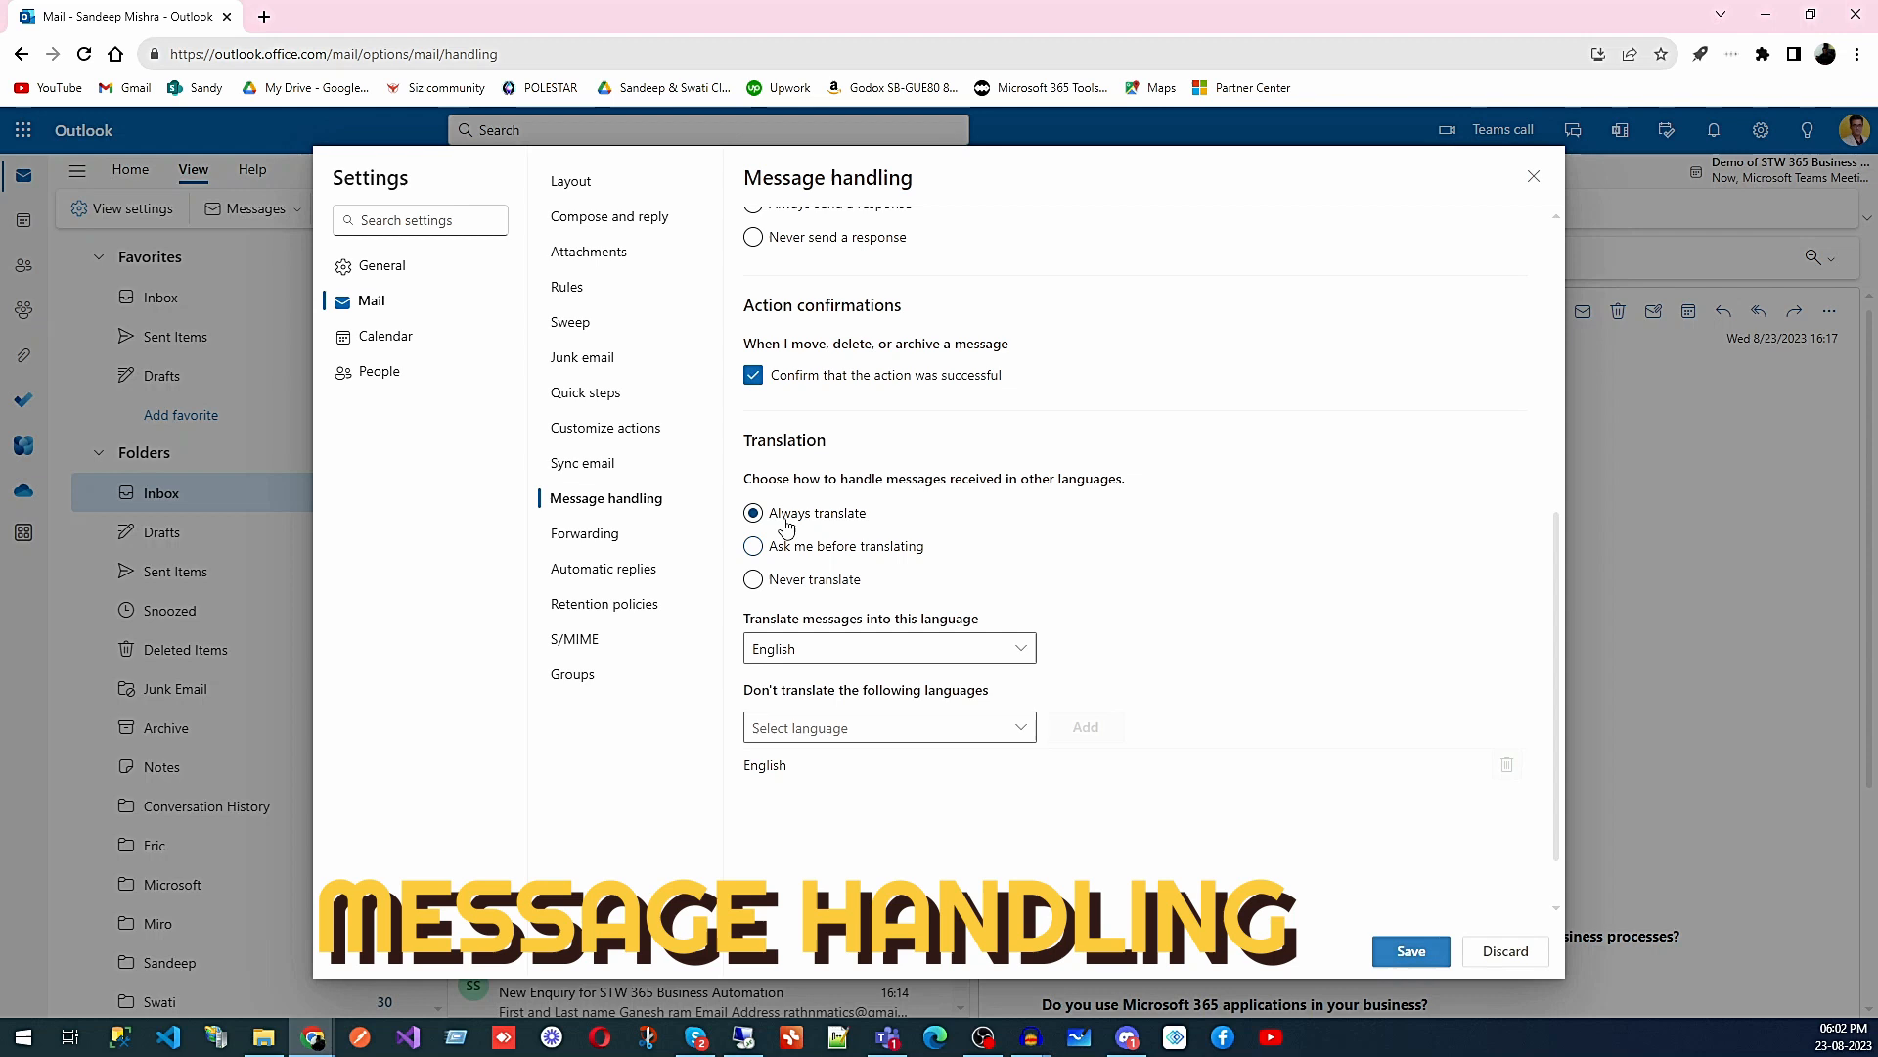
{"action": "left_click", "coordinate": [1029, 724]}
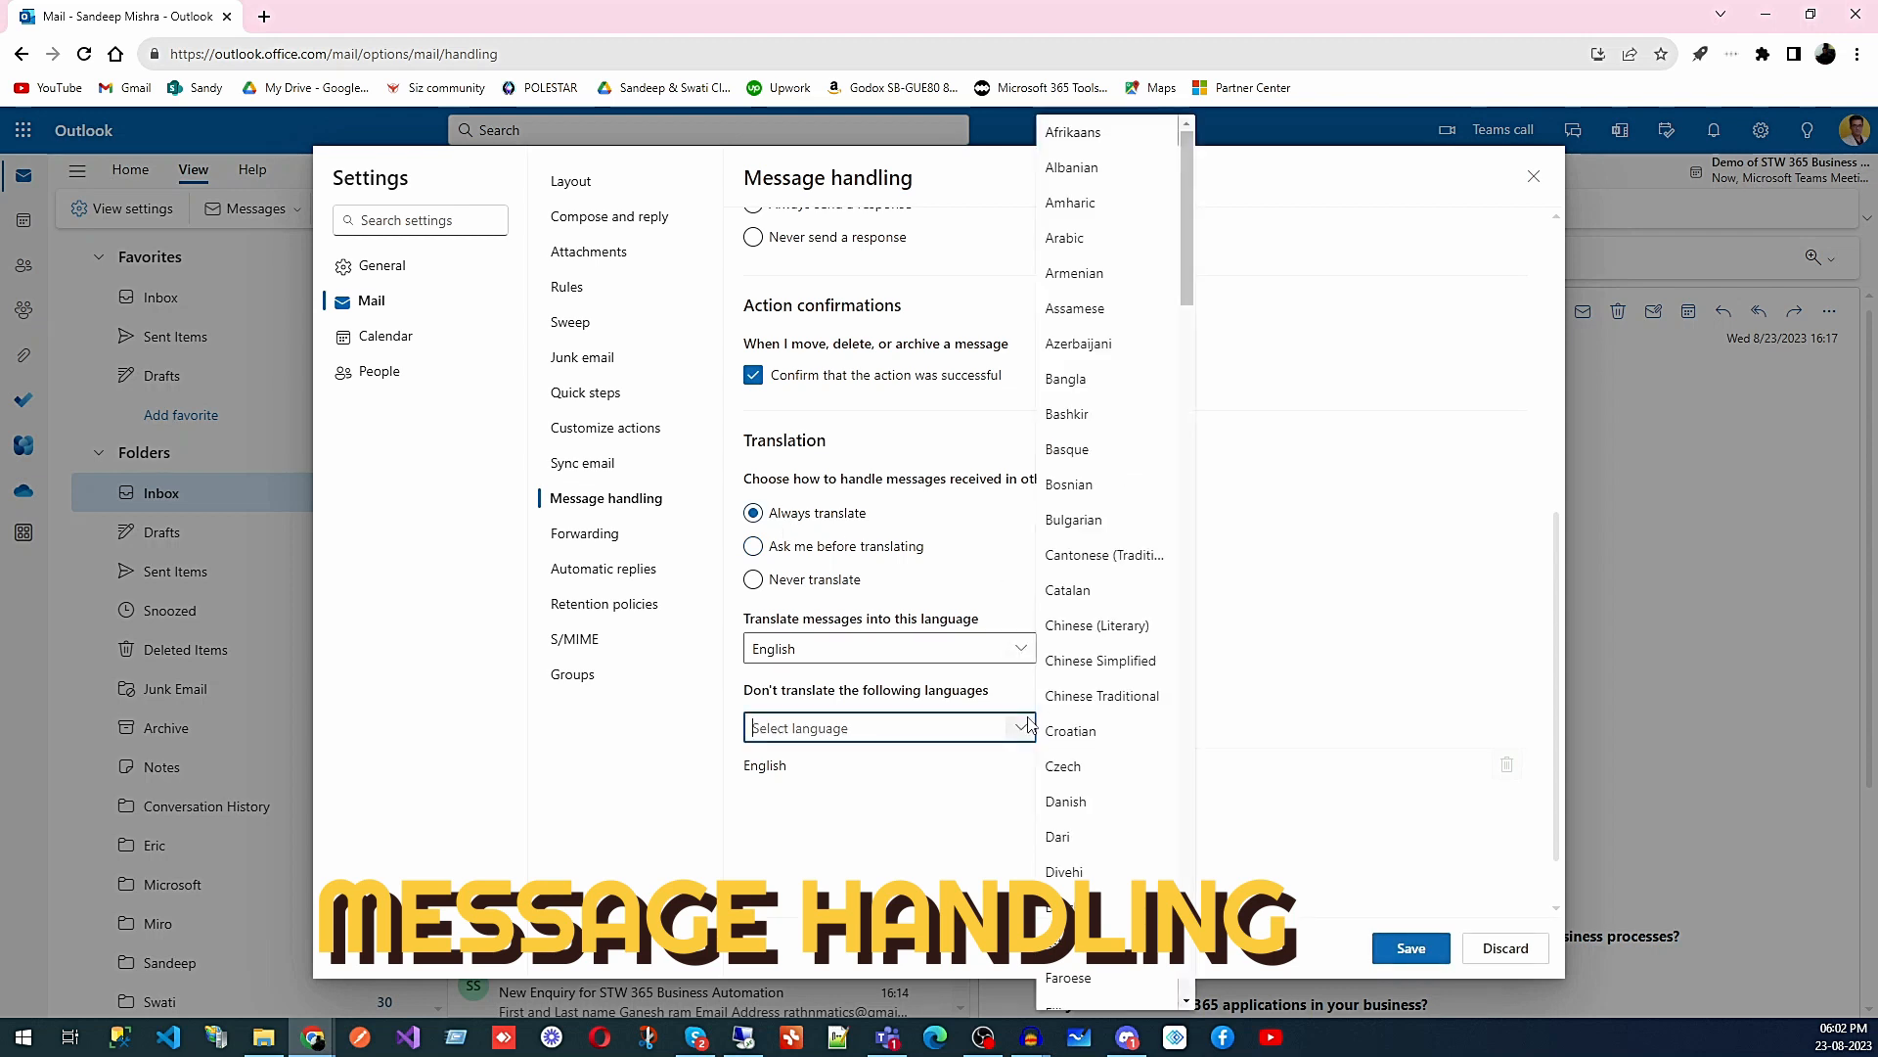
{"action": "scroll", "coordinate": [1094, 682], "scroll_direction": "down", "scroll_amount": 2}
{"action": "scroll", "coordinate": [1094, 682], "scroll_direction": "down", "scroll_amount": 9}
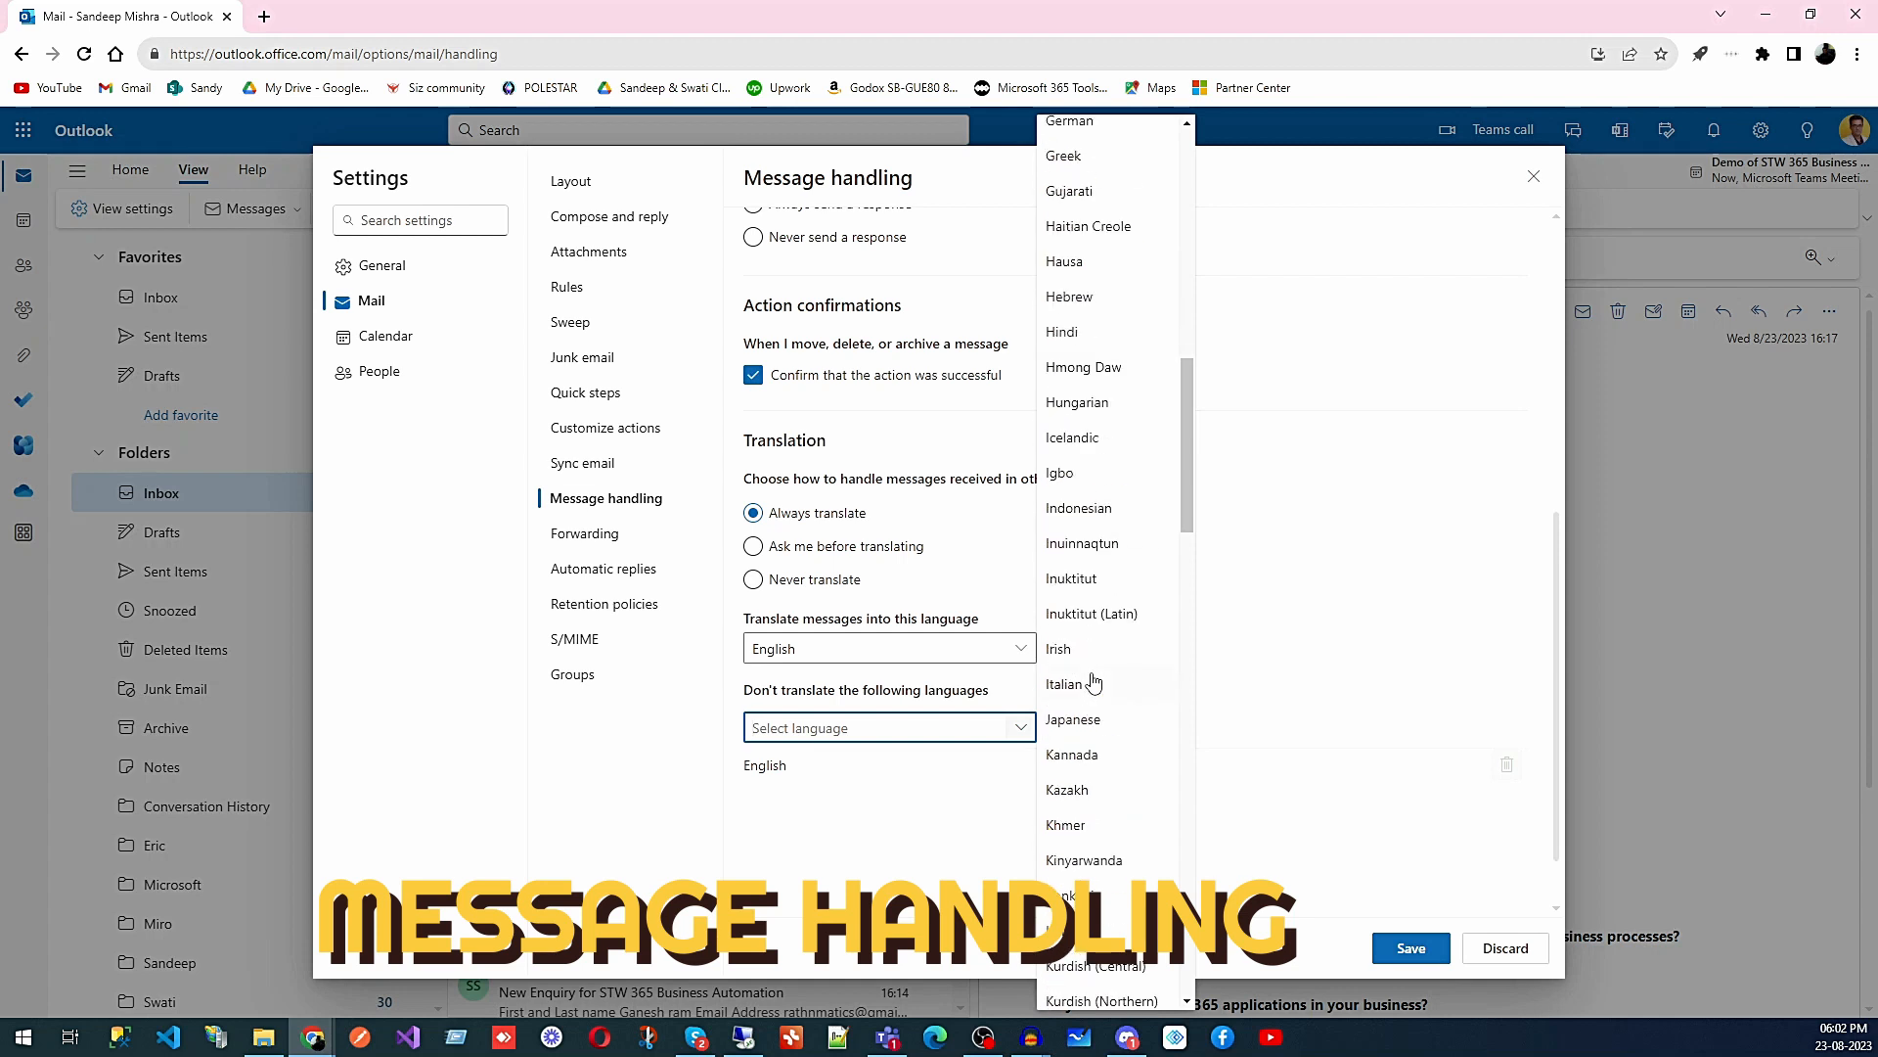
{"action": "scroll", "coordinate": [1094, 682], "scroll_direction": "down", "scroll_amount": 3}
{"action": "scroll", "coordinate": [1094, 682], "scroll_direction": "down", "scroll_amount": 2}
{"action": "scroll", "coordinate": [1094, 681], "scroll_direction": "down", "scroll_amount": 3}
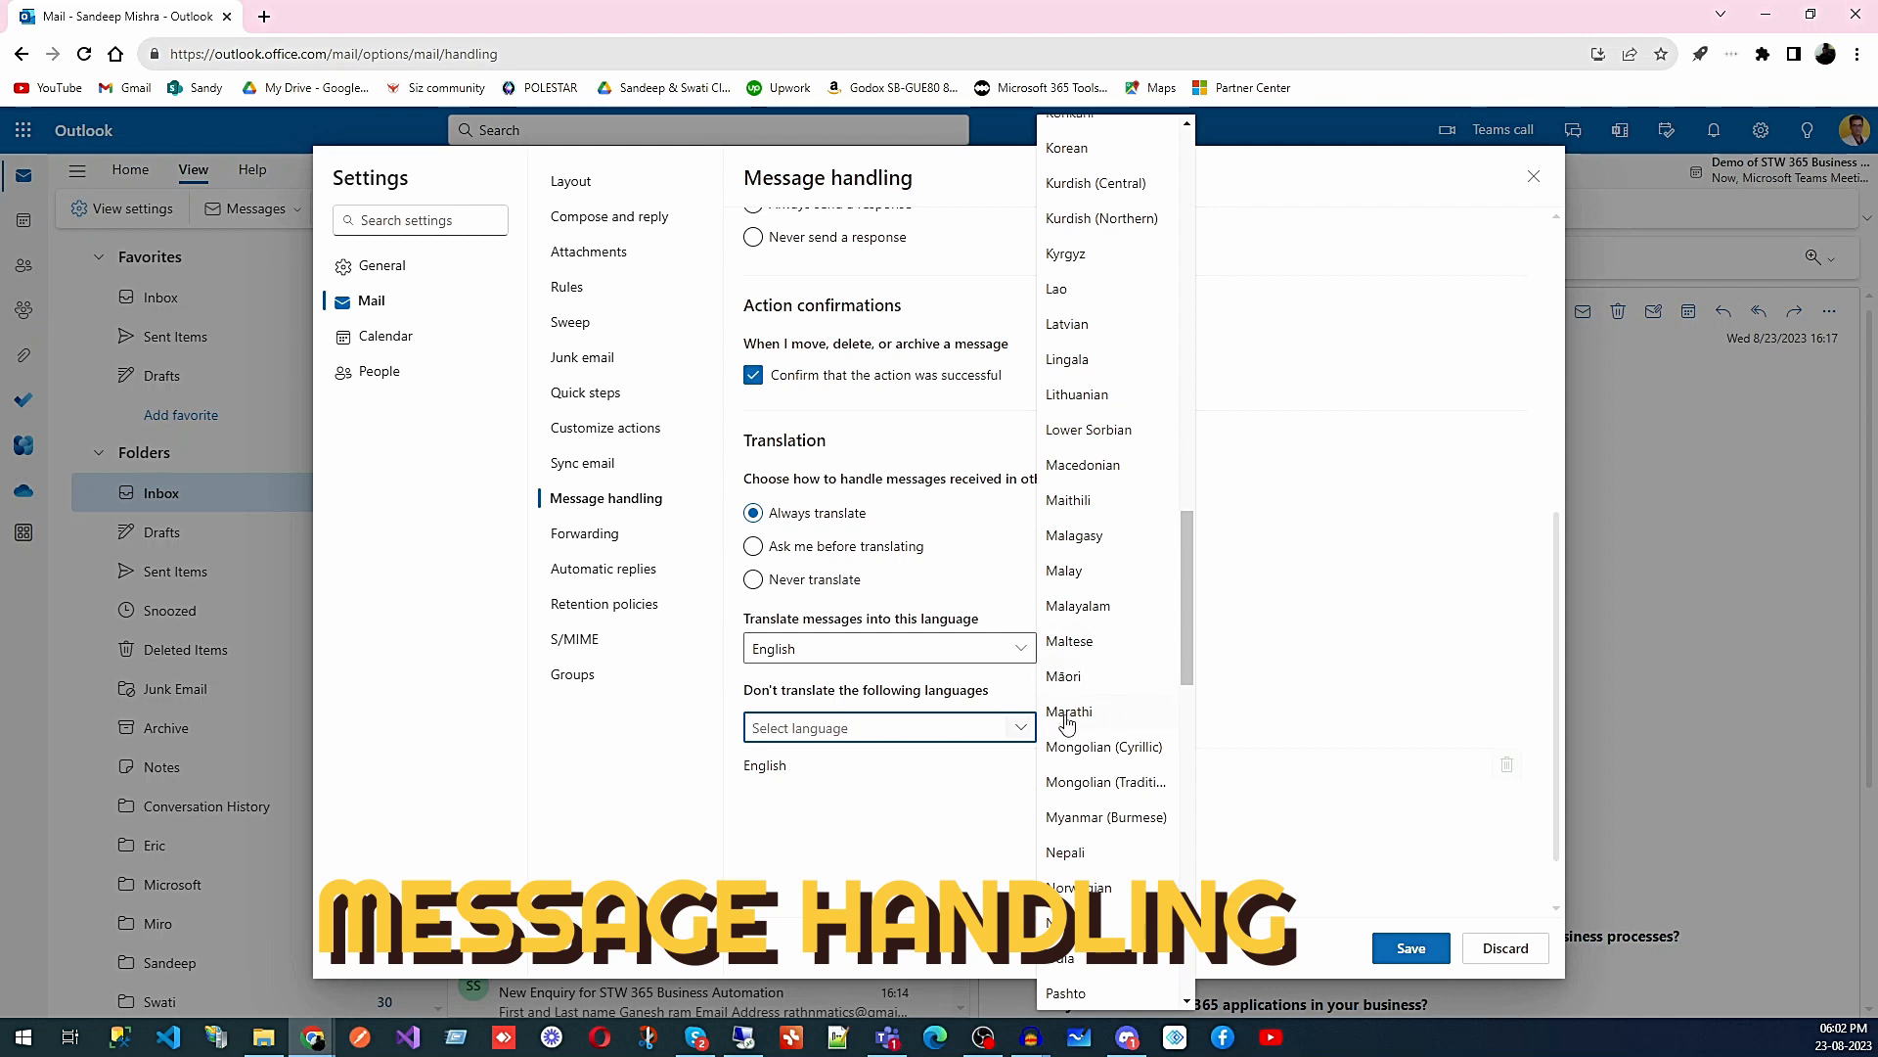
{"action": "left_click", "coordinate": [1371, 656]}
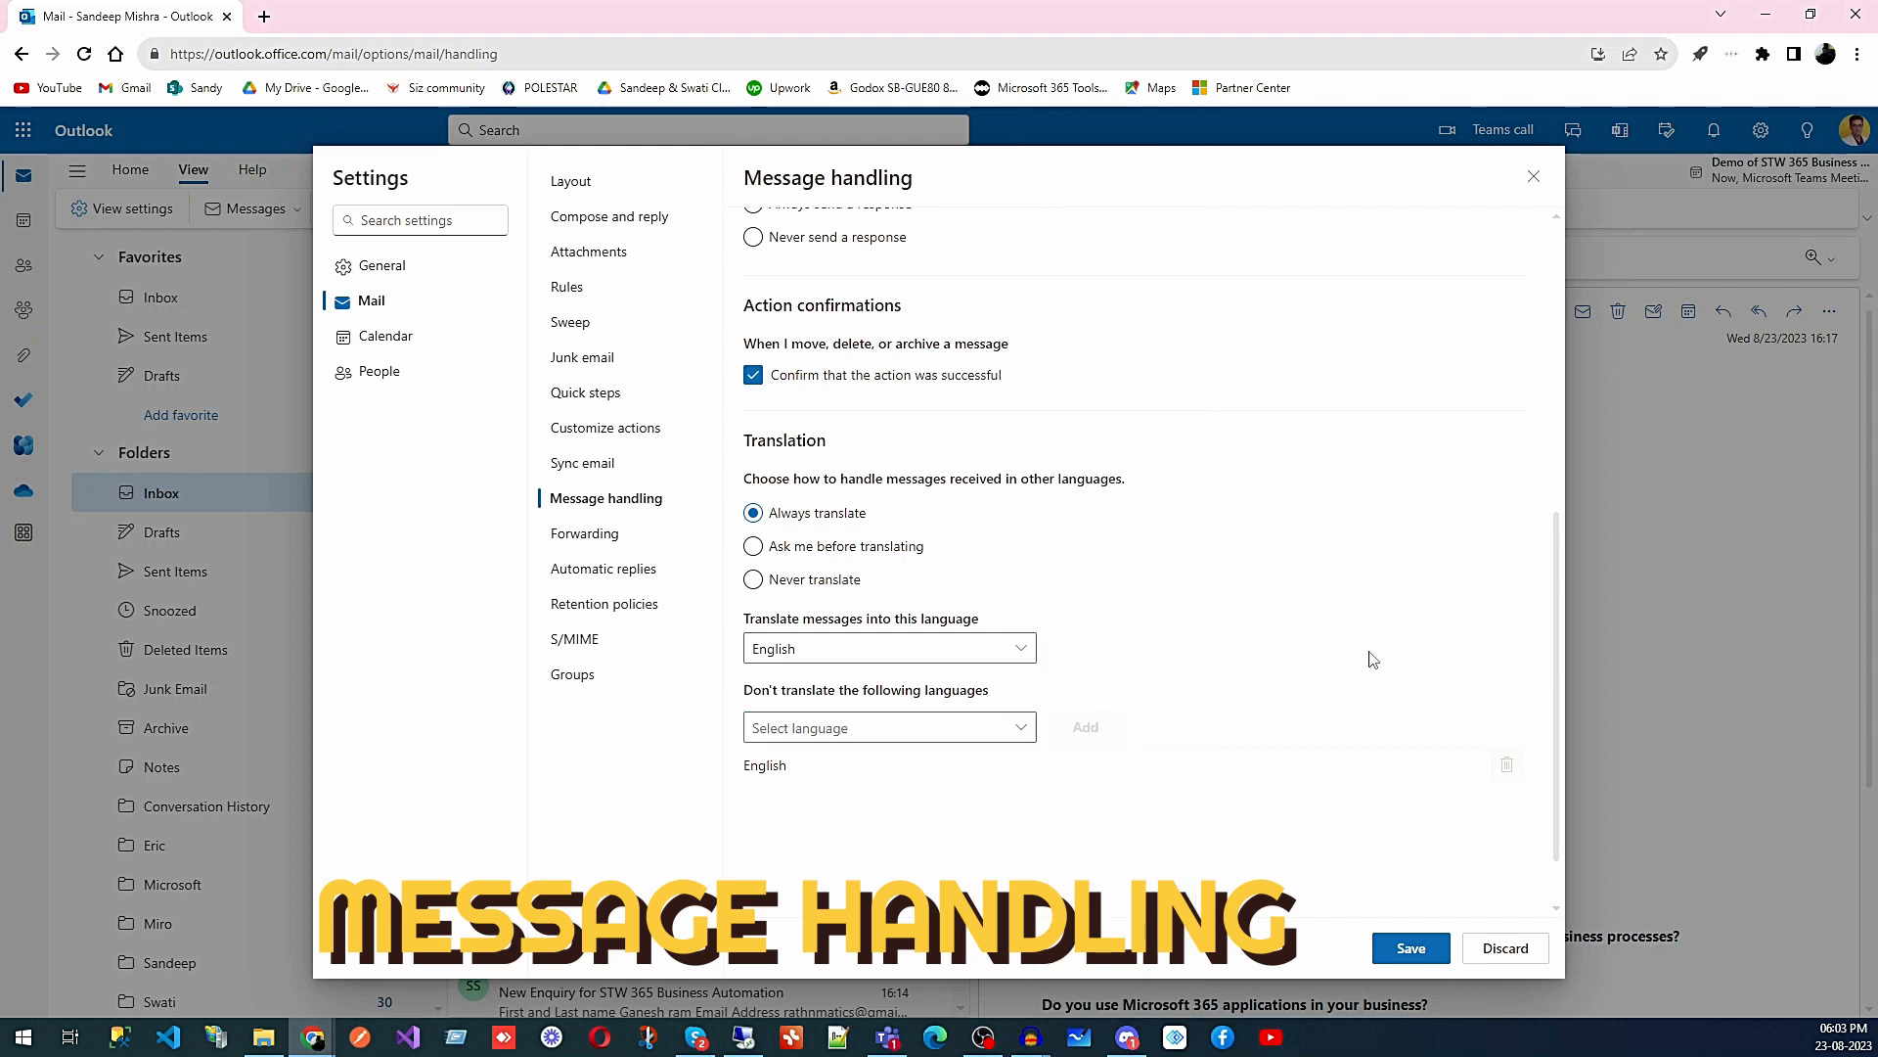